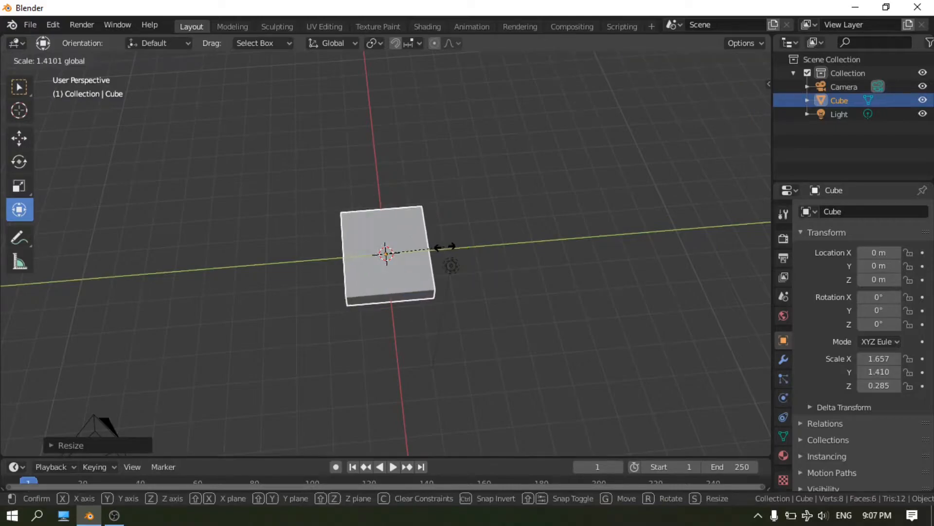
Scale the flattened cube to about 1.43 on Y and add loop cuts close to its four side edges.
left_click_drag(539, 251, 536, 302, "alt")
left_click(536, 302)
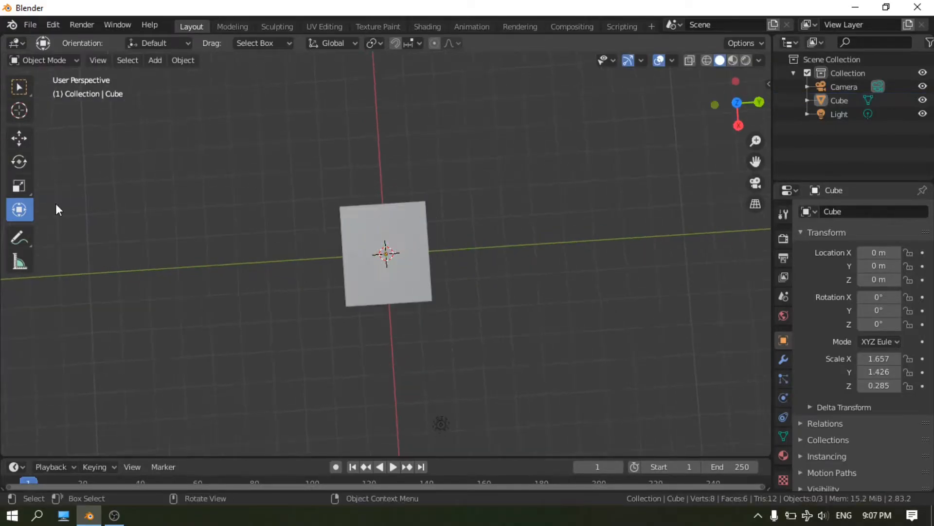
key("Tab")
left_click(19, 359)
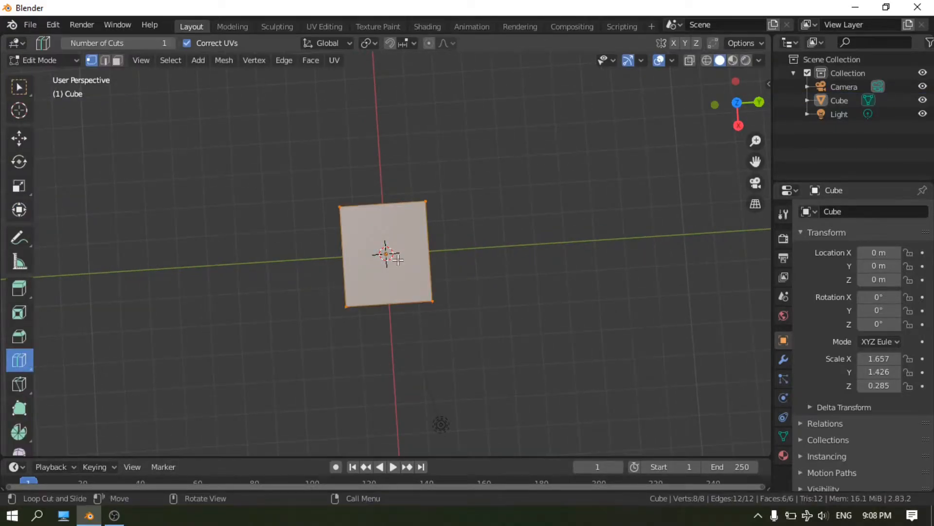
left_click_drag(408, 255, 338, 285)
left_click_drag(410, 275, 428, 278)
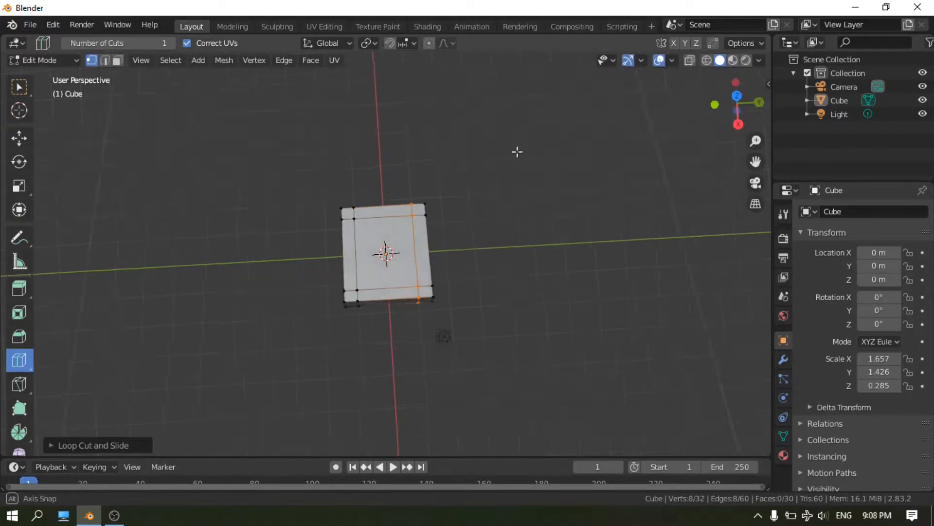
Select the four corner faces on the underside of the seat and extrude them into legs.
middle_click_drag(517, 150, 509, 455)
middle_click_drag(531, 390, 516, 262)
right_click(516, 262)
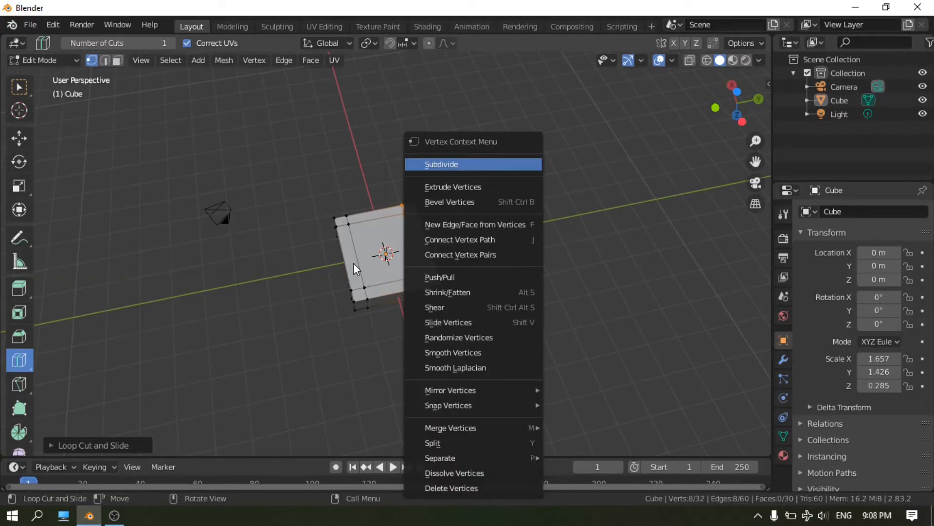
middle_click_drag(298, 293, 278, 258)
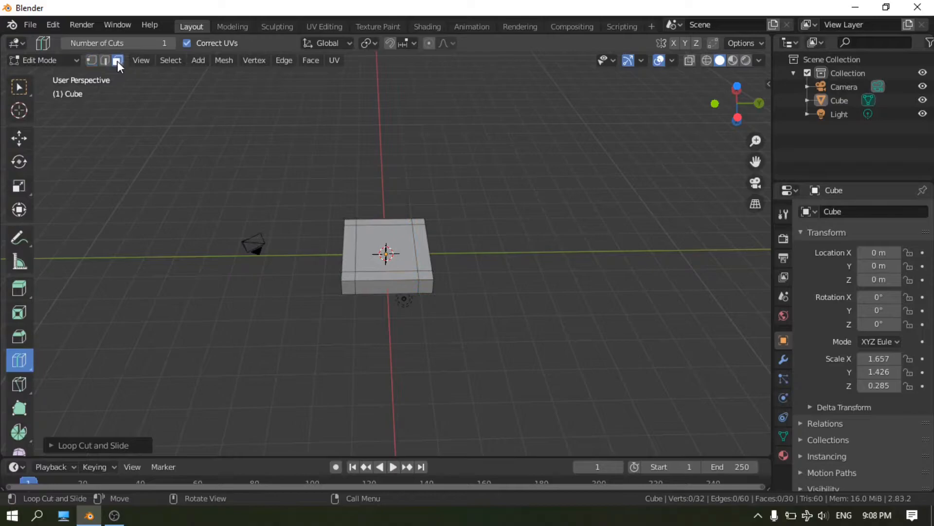
left_click(19, 87)
left_click(350, 221)
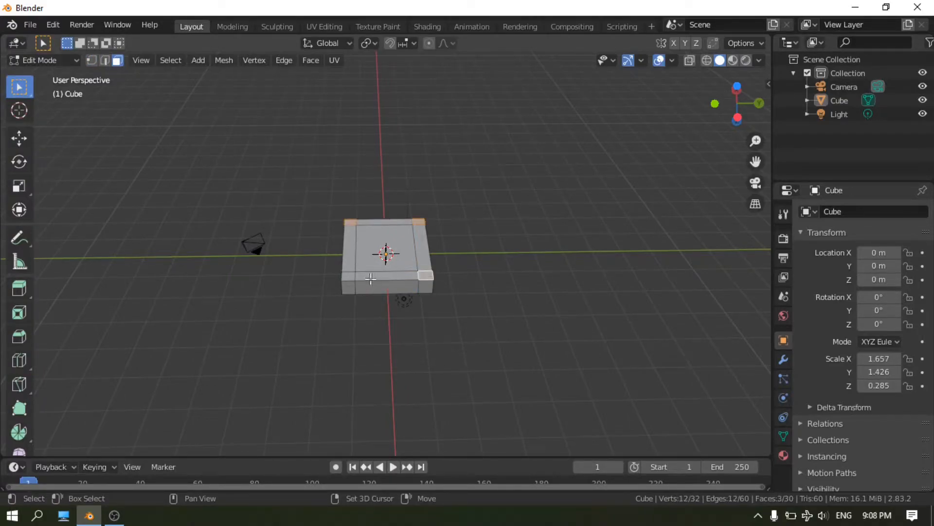
key("e")
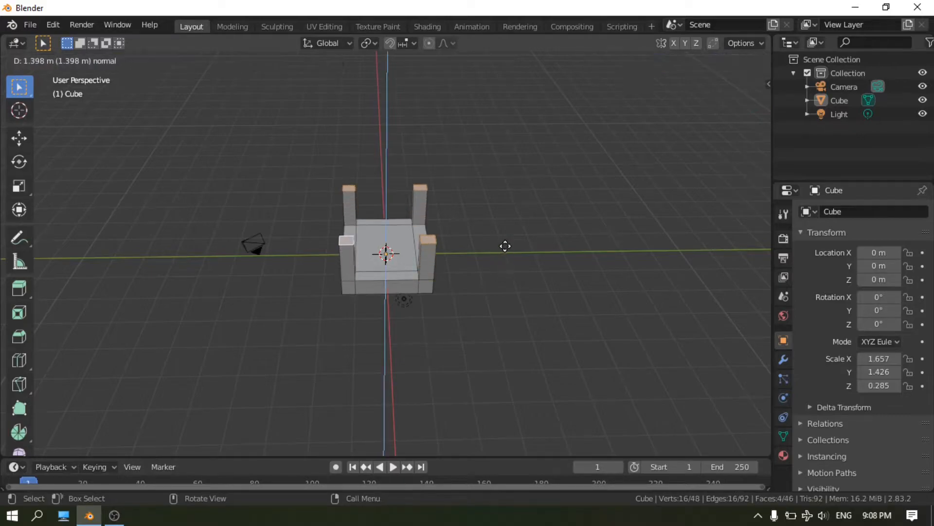
left_click(513, 220)
Extrude the strip of three faces along the seat's rear top edge upward to form the backrest.
middle_click_drag(594, 344, 457, 353)
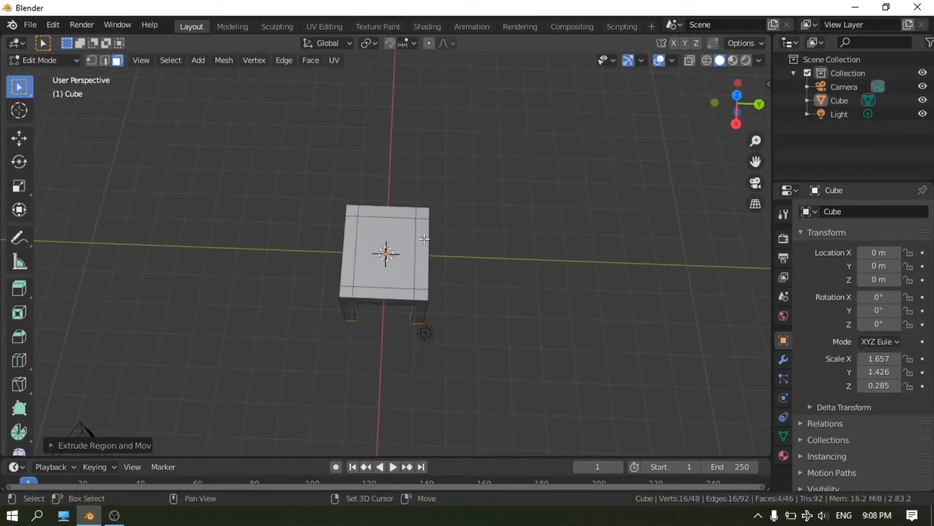
left_click(423, 213, "shift")
left_click(421, 285, "shift")
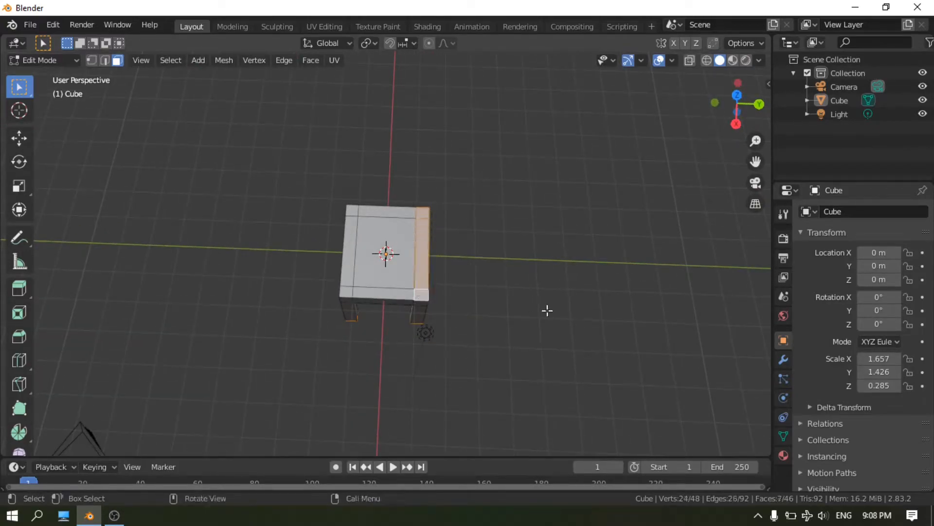
key("e")
left_click(555, 280)
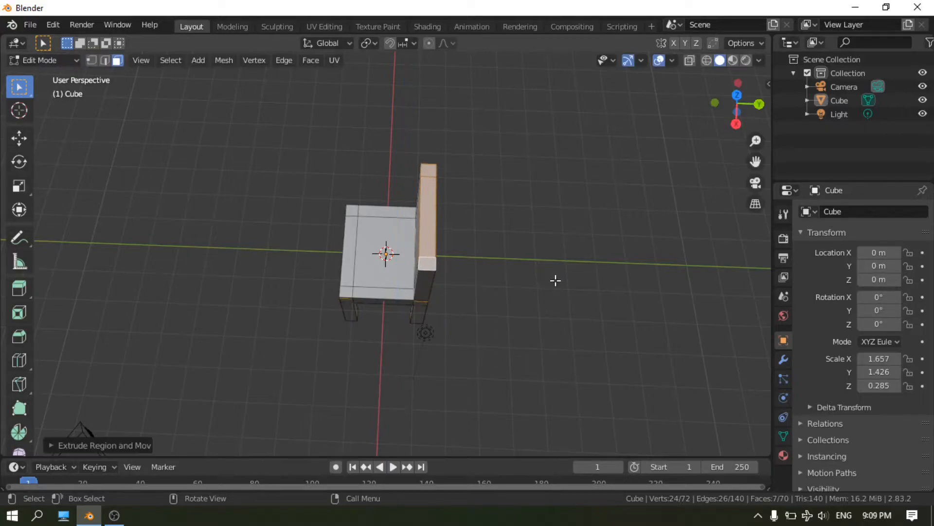
Bevel all edges of the chair slightly with one segment and return to Object Mode.
middle_click_drag(602, 323, 451, 219)
left_click(389, 200)
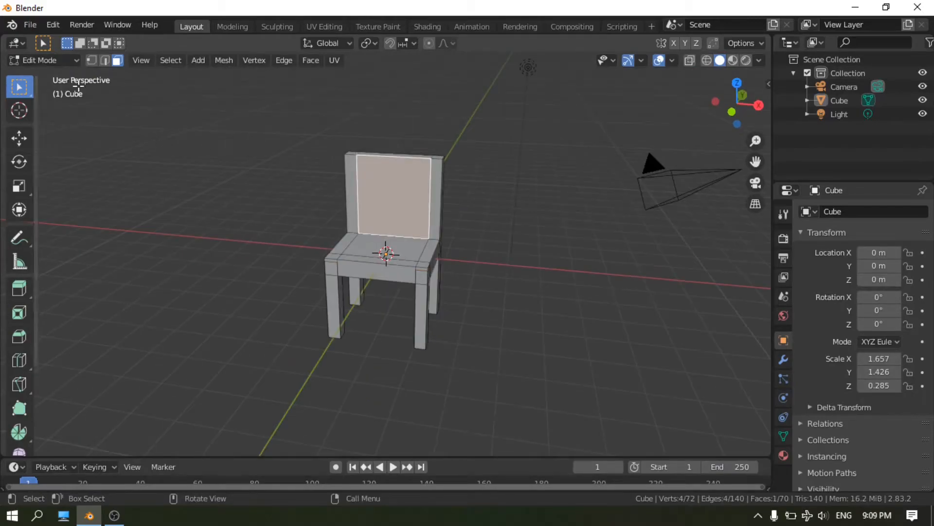
key("alt+a")
left_click(58, 61)
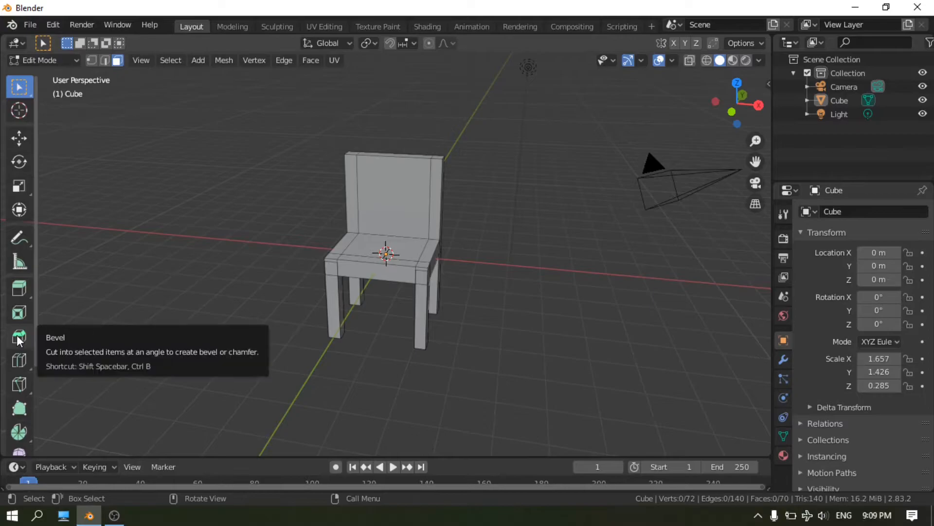
left_click(389, 195)
key("a")
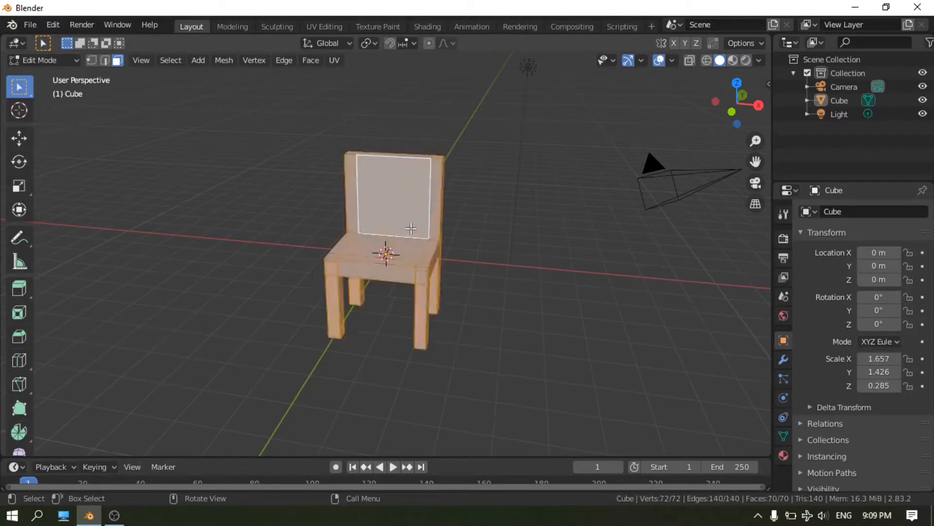
key("ctrl+b")
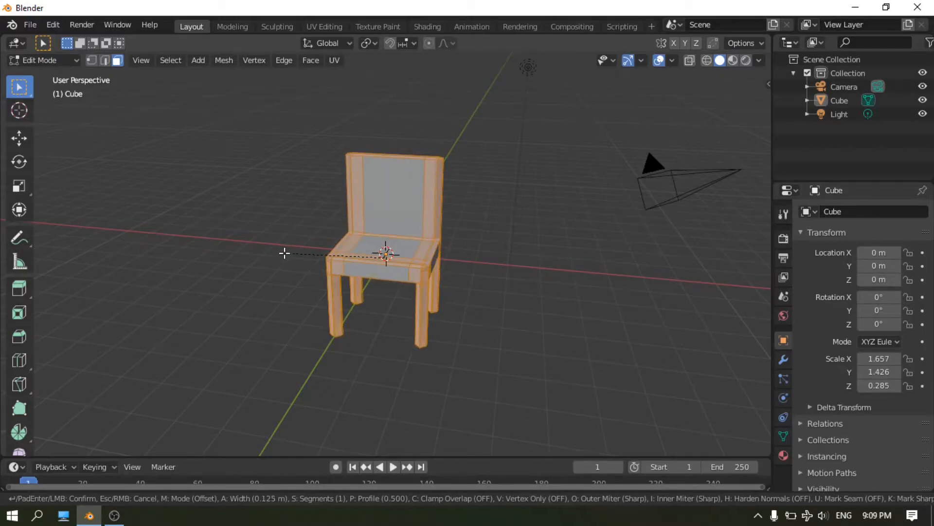
left_click(285, 253)
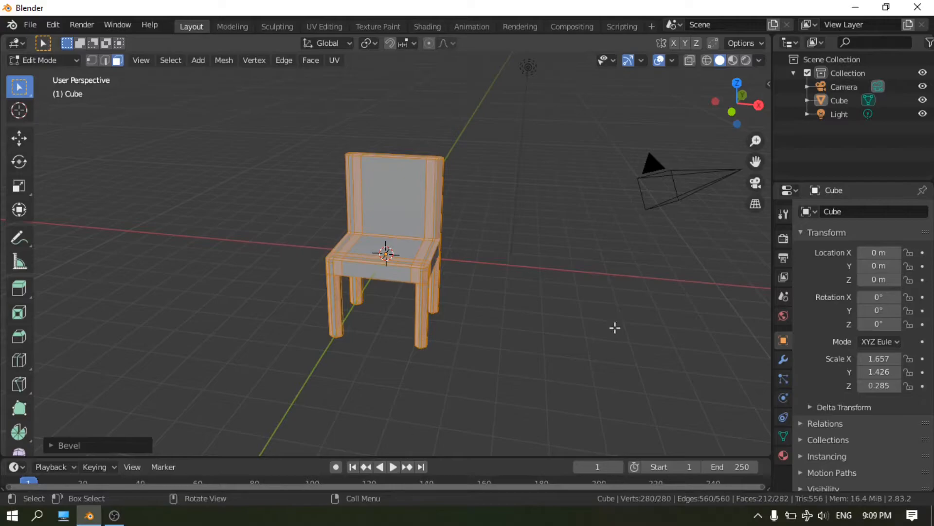
left_click(615, 328)
key("Tab")
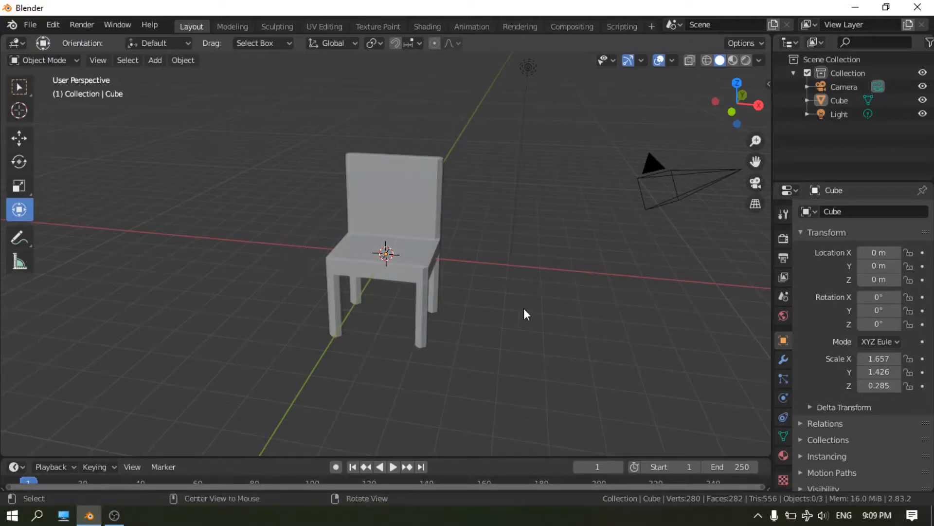
Inspect the chair from several sides, preview it in the Shading workspace and return to the Layout workspace.
middle_click_drag(524, 308, 421, 280)
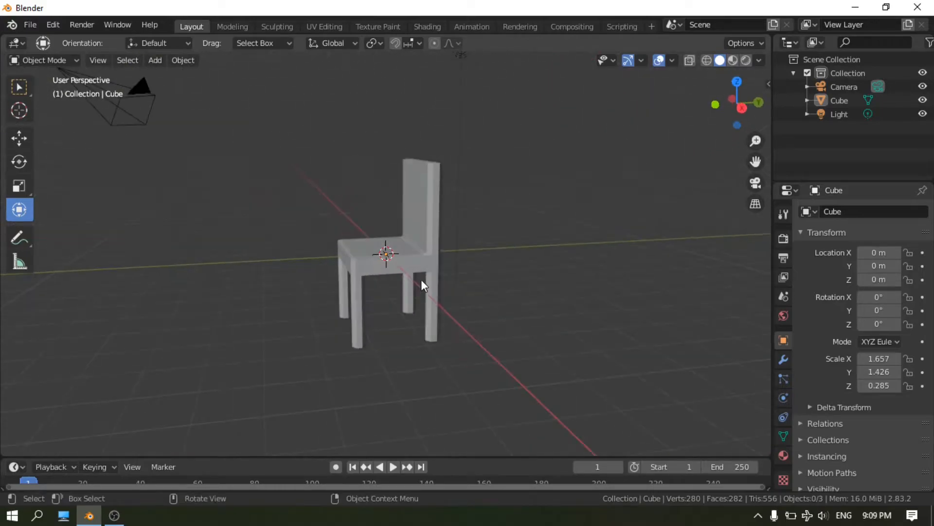
scroll(431, 240, "up", 4)
middle_click_drag(431, 241, 457, 270)
scroll(457, 269, "down", 4)
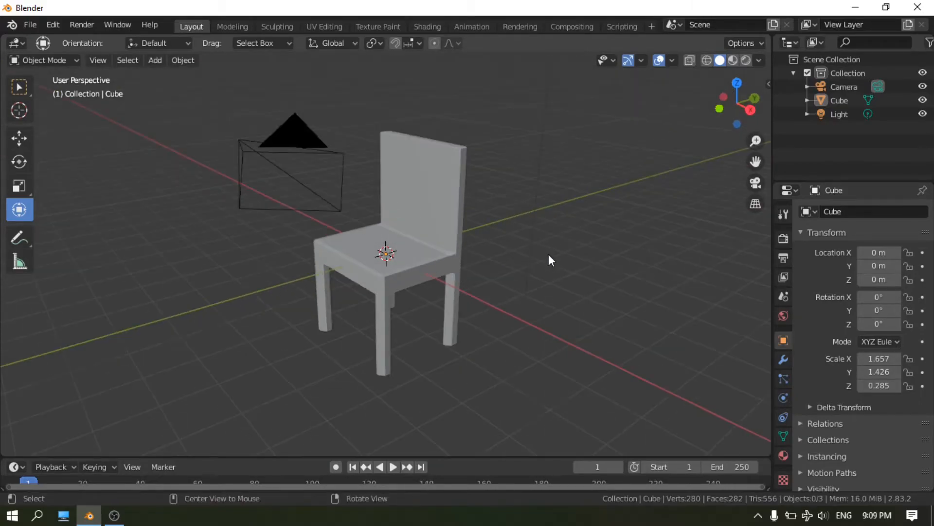
middle_click_drag(551, 260, 626, 264)
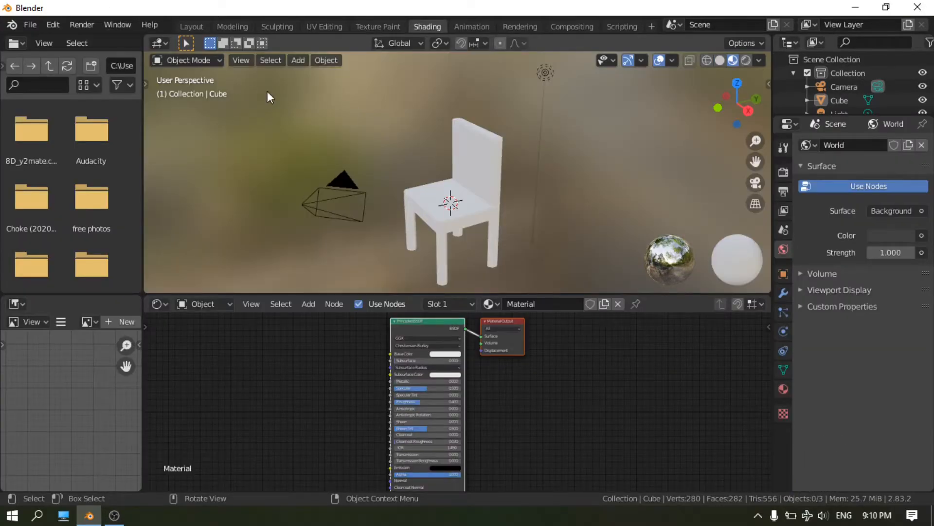
left_click(188, 29)
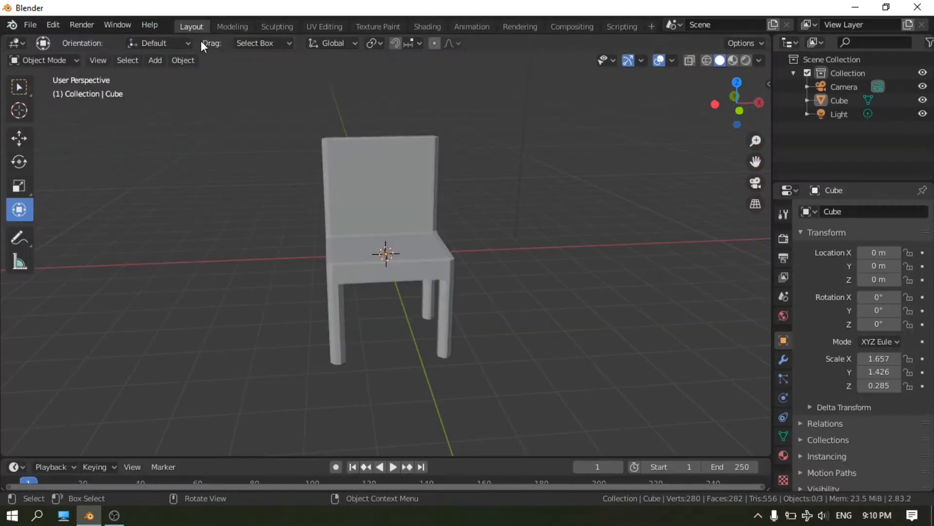
Add a cube mesh and move it in front of the chair to about X -2.93, Y -7.00, Z -2.11 m.
middle_click_drag(561, 279, 188, 340)
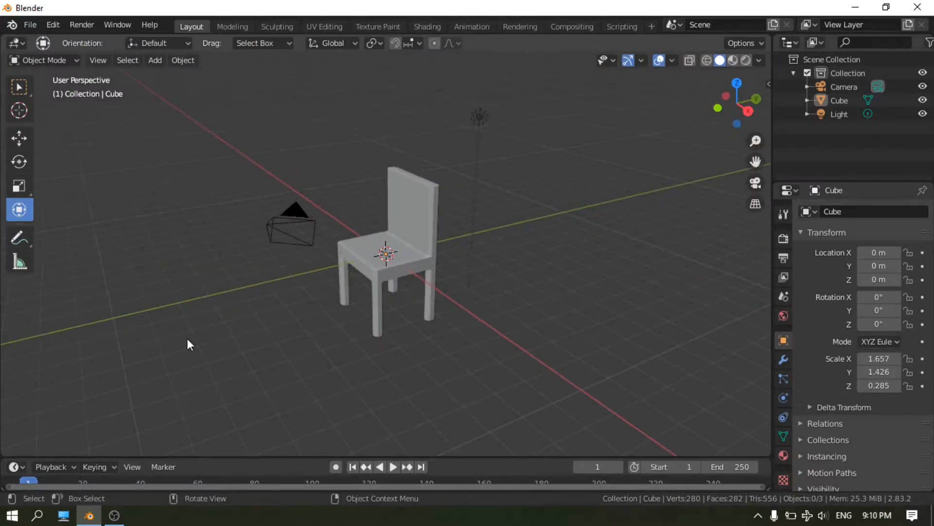
left_click(155, 59)
mouse_move(190, 79)
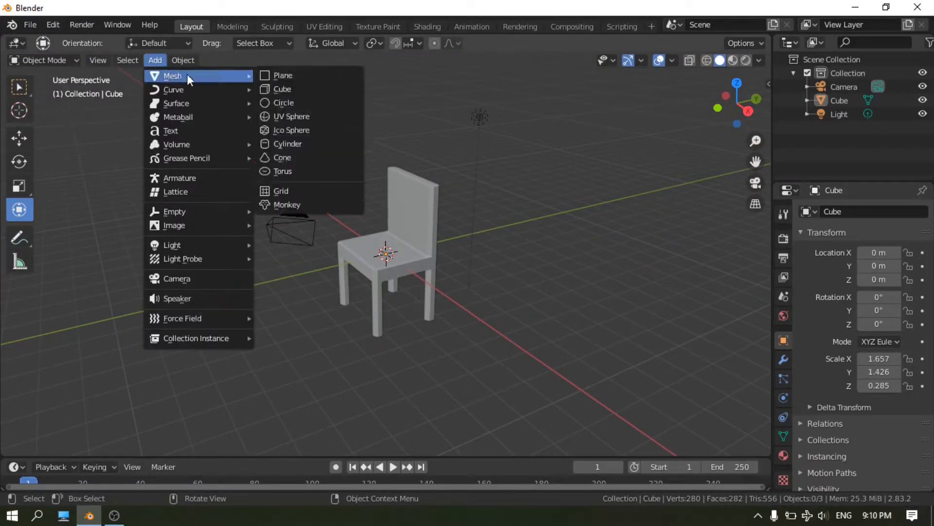
left_click(293, 87)
left_click_drag(390, 263, 202, 320)
left_click(307, 361)
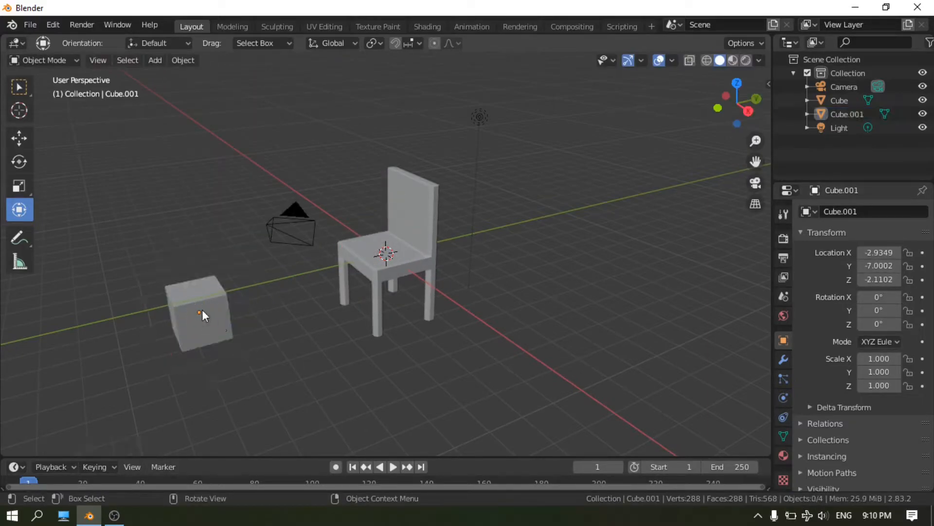
Flatten the new cube into a slab scaled to about 1.61 on X, 1.16 on Y and 0.17 on Z.
left_click(202, 309)
middle_click_drag(301, 348, 457, 331)
left_click_drag(320, 327, 387, 361)
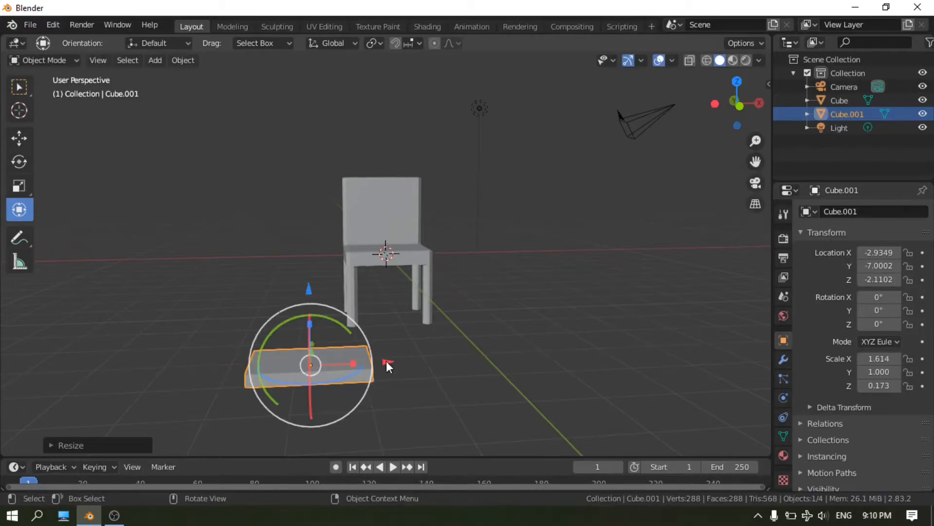
middle_click_drag(387, 361, 554, 453)
left_click_drag(551, 457, 545, 395)
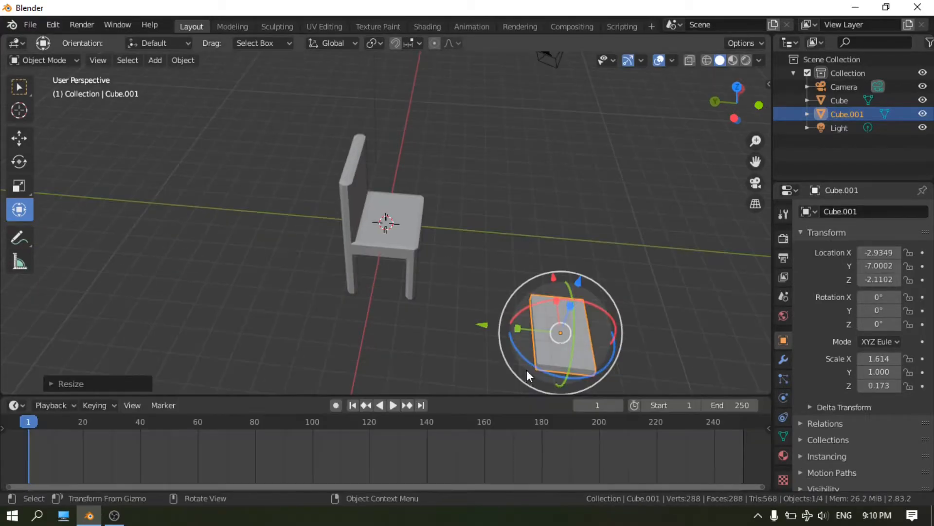
left_click_drag(519, 330, 508, 326)
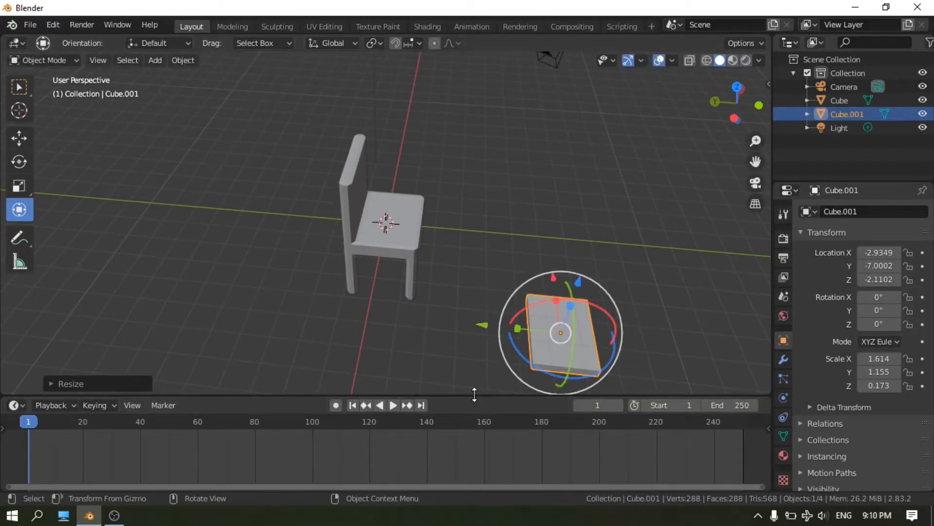
left_click_drag(482, 394, 485, 479)
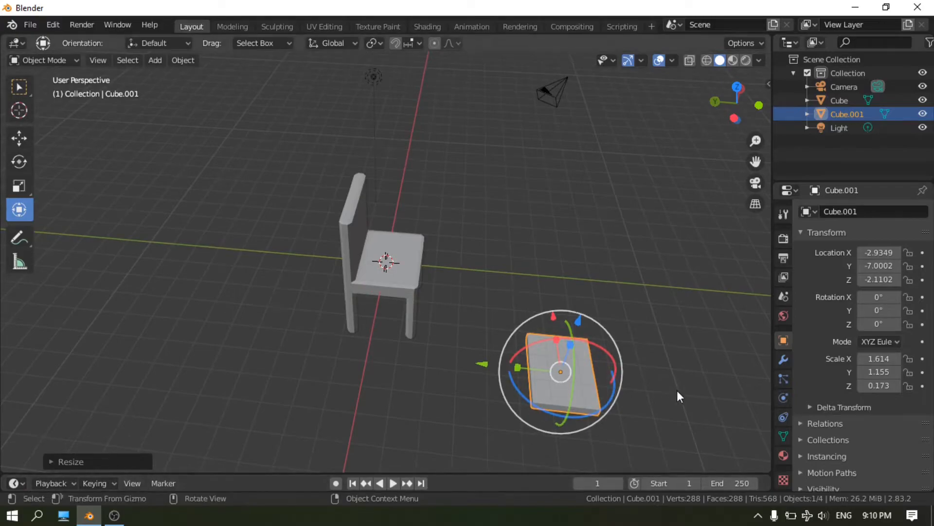
Enlarge the slab to a scale of about 2.01 on X and 1.37 on Y.
middle_click_drag(676, 390, 460, 399)
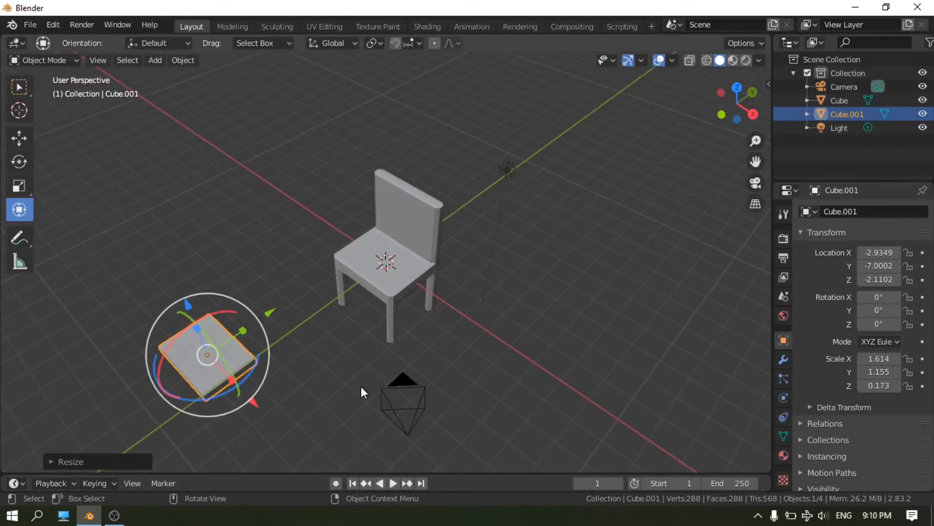
left_click(323, 359)
key("Tab")
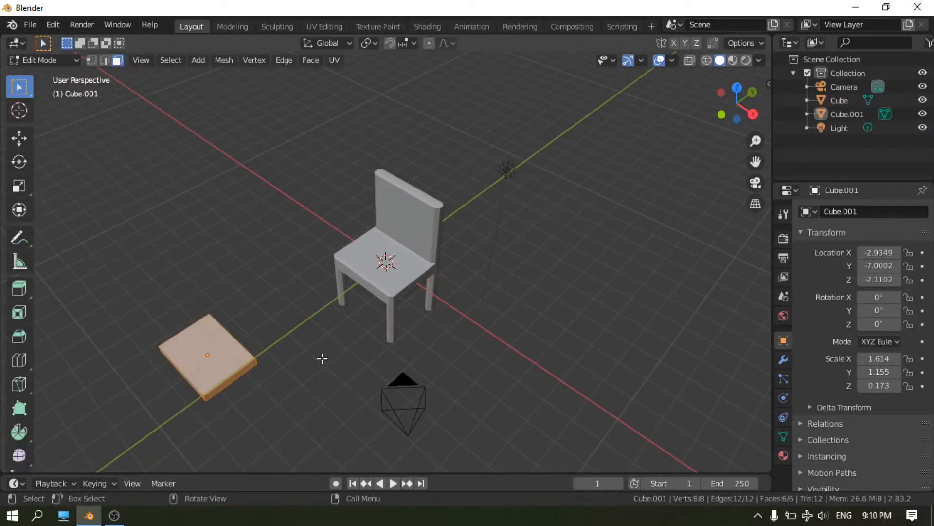
left_click(216, 354)
key("Tab")
left_click(200, 357)
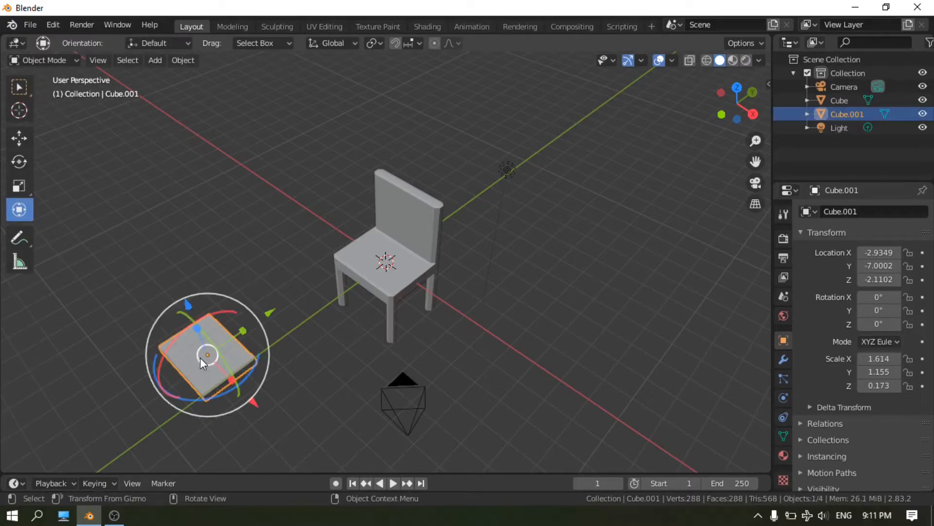
left_click_drag(247, 329, 255, 322)
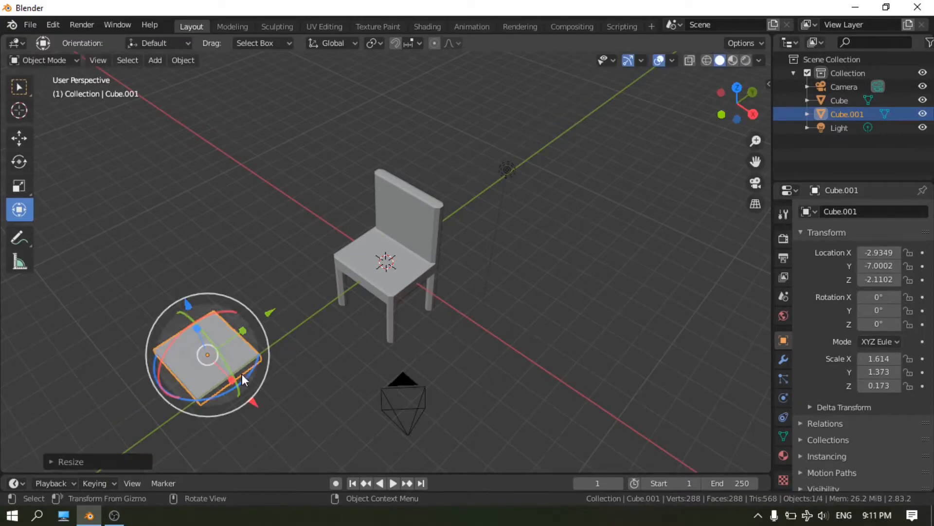
left_click_drag(233, 380, 241, 387)
Add loop cuts to the slab in Edit Mode, one close to each of its four side edges.
middle_click_drag(312, 399, 289, 400)
key("Tab")
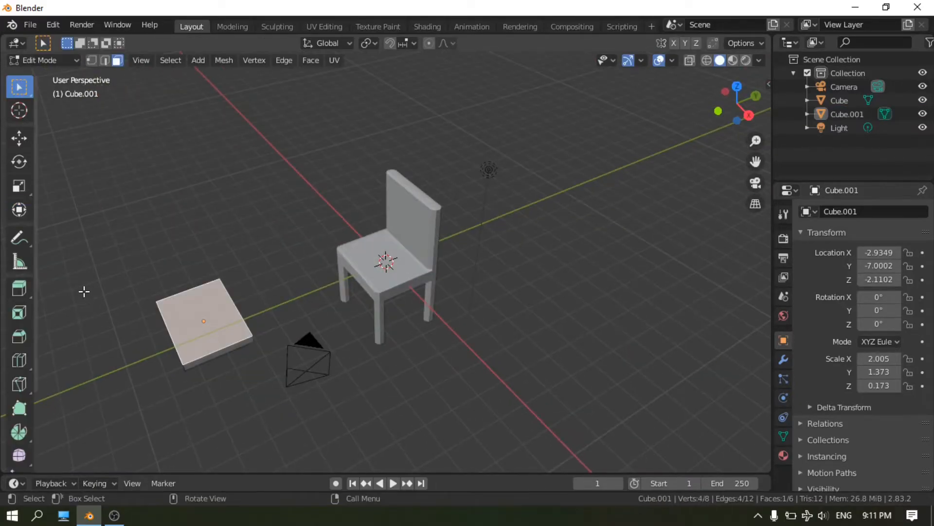
left_click(30, 361)
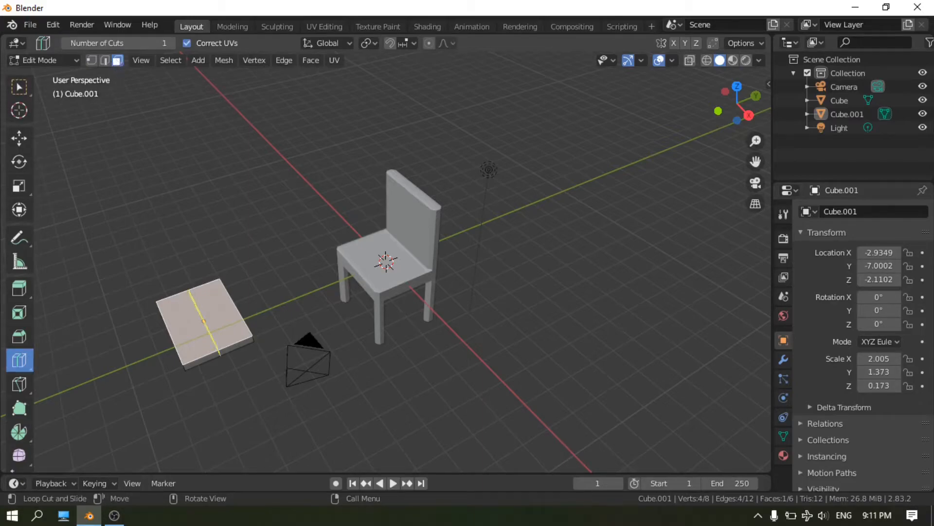
left_click_drag(204, 322, 224, 323)
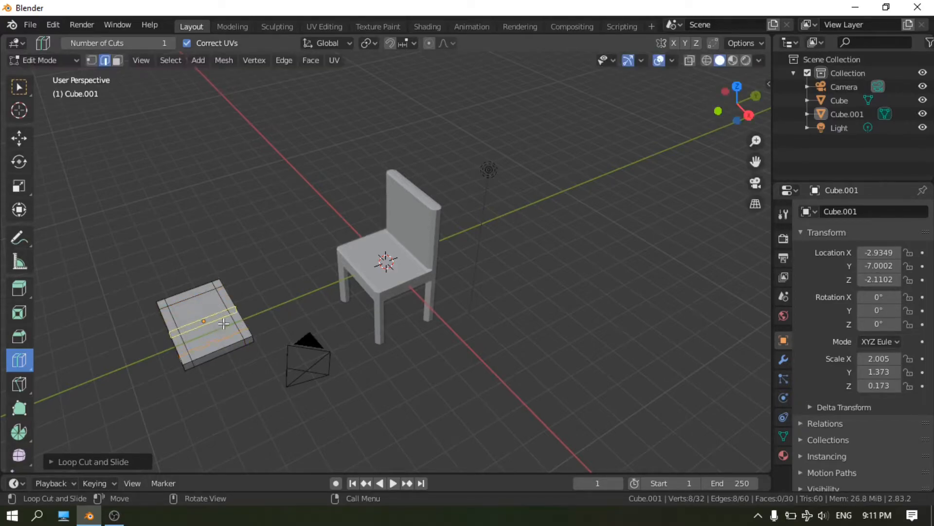
middle_click_drag(258, 378, 275, 181)
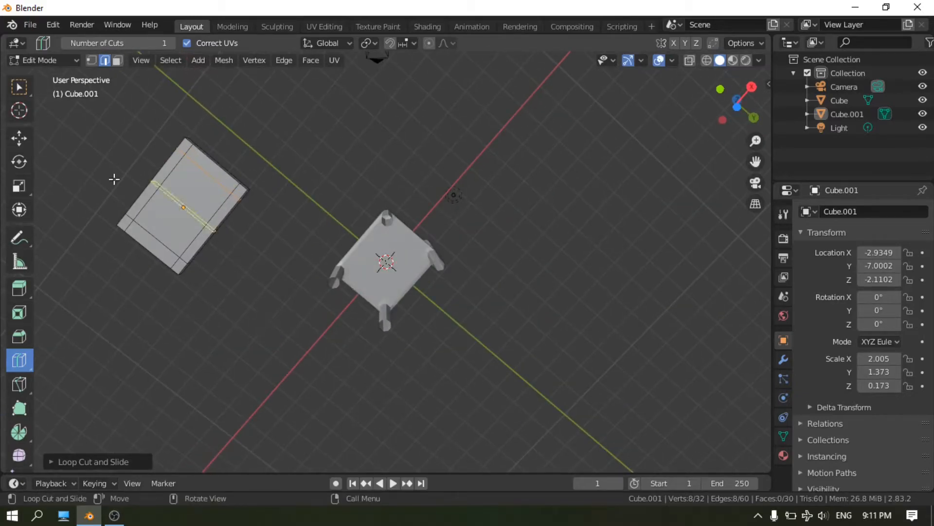
Extrude the slab's four corner faces by about 2.18 m to form the table legs, and return to Object Mode.
left_click(19, 87)
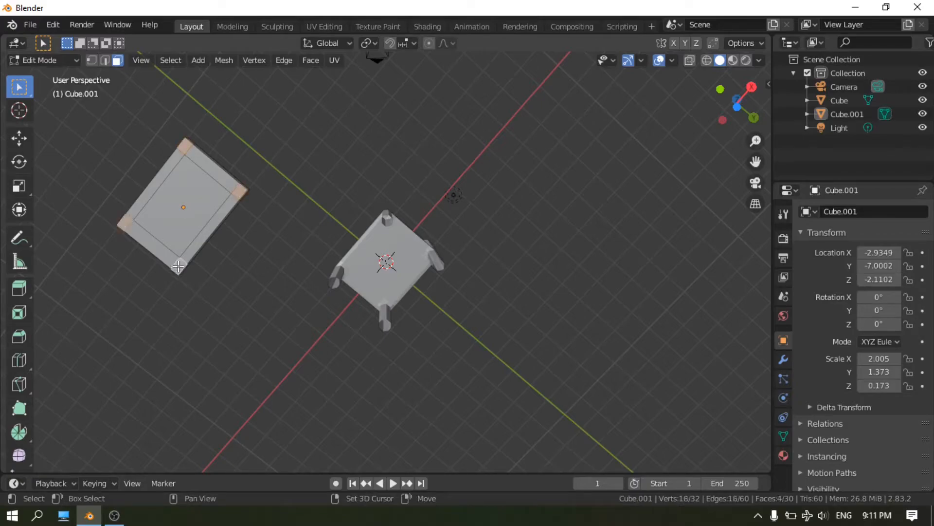
key("e")
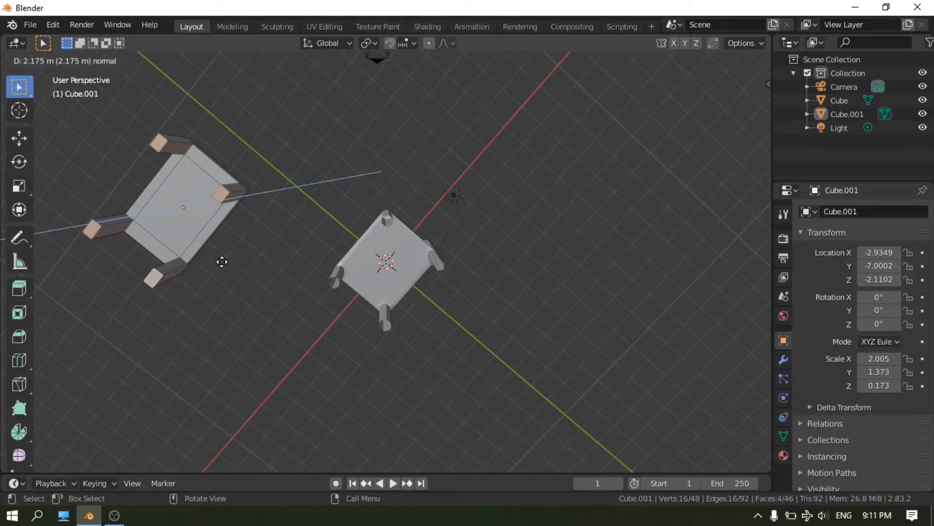
left_click(222, 262)
middle_click_drag(319, 358, 341, 209)
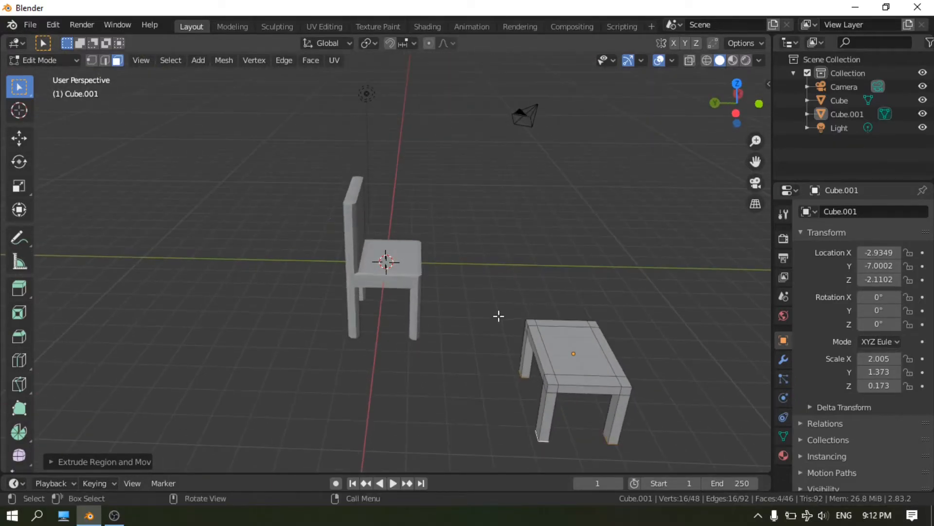
key("Tab")
Move the table directly in front of the chair, to about X -0.11 and Y -3.83 m.
left_click(547, 337)
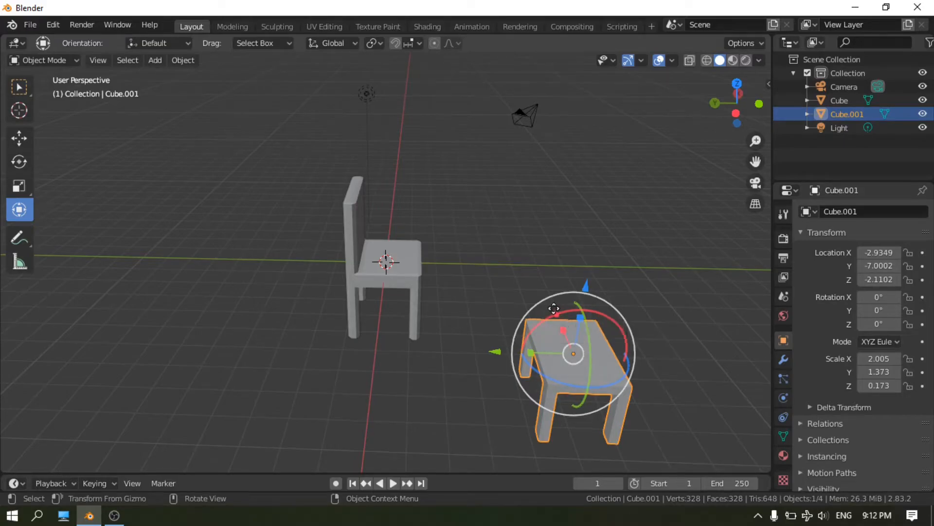
left_click_drag(559, 315, 530, 250)
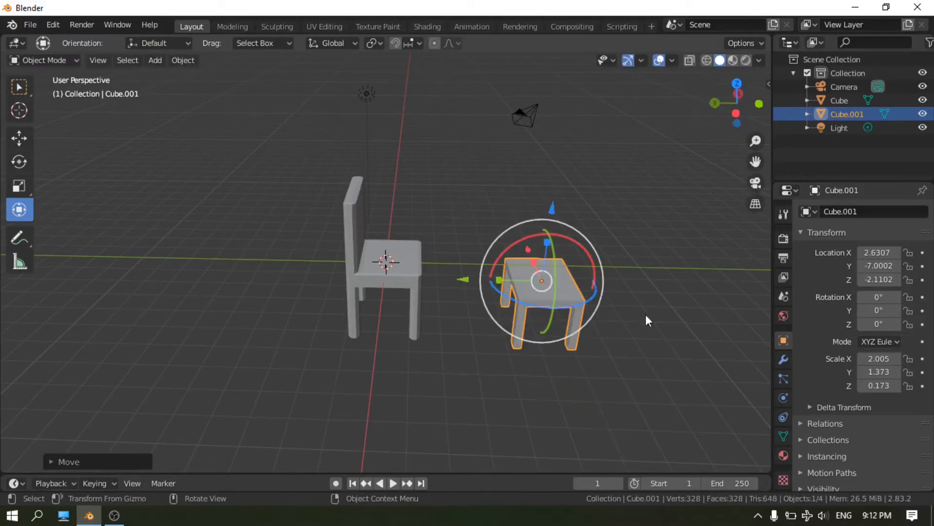
left_click_drag(463, 279, 415, 277)
left_click(621, 342)
middle_click_drag(621, 342, 461, 401)
left_click(462, 401)
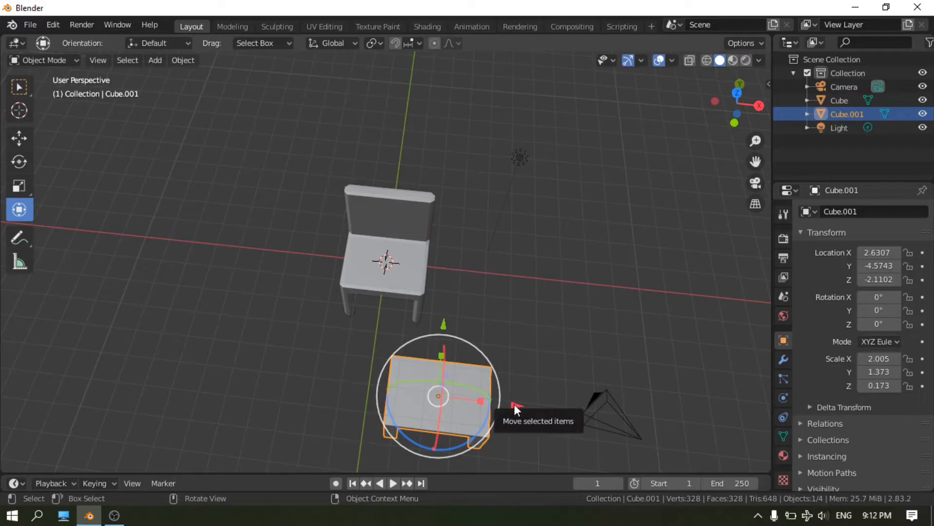
left_click_drag(515, 407, 450, 405)
left_click_drag(388, 322, 388, 301)
left_click_drag(456, 380, 448, 379)
left_click(568, 333)
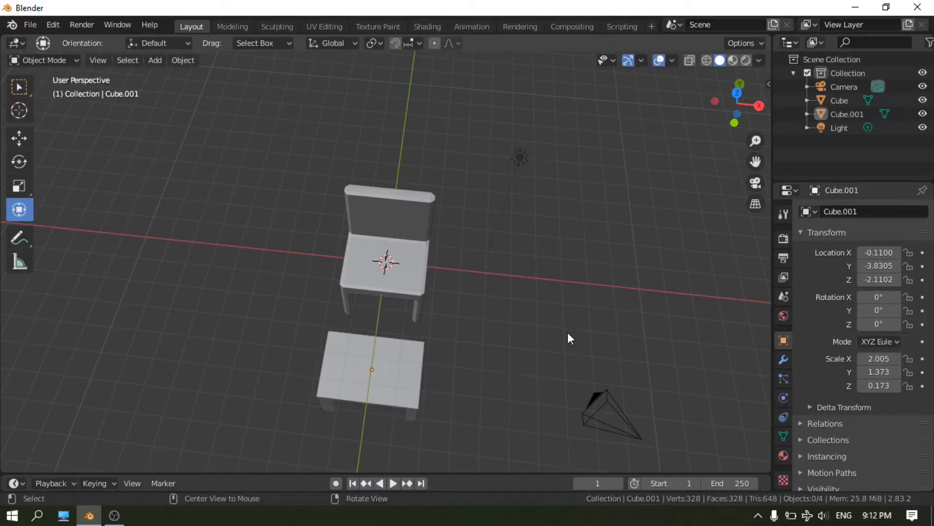
Raise the table to about Z -0.025 m and set its Z scale to about 0.170.
middle_click_drag(568, 334, 433, 219)
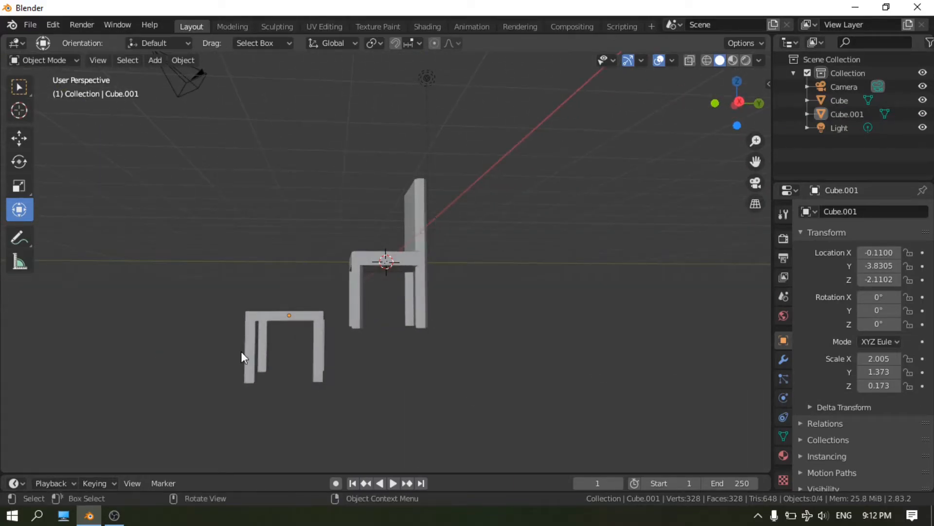
left_click(279, 312)
left_click_drag(288, 236, 290, 184)
middle_click_drag(485, 337, 302, 243)
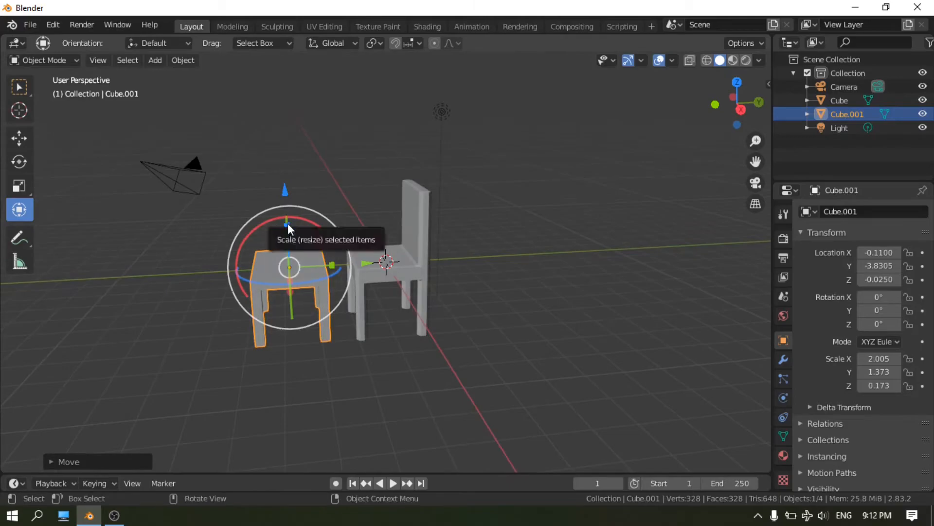
left_click_drag(288, 225, 286, 223)
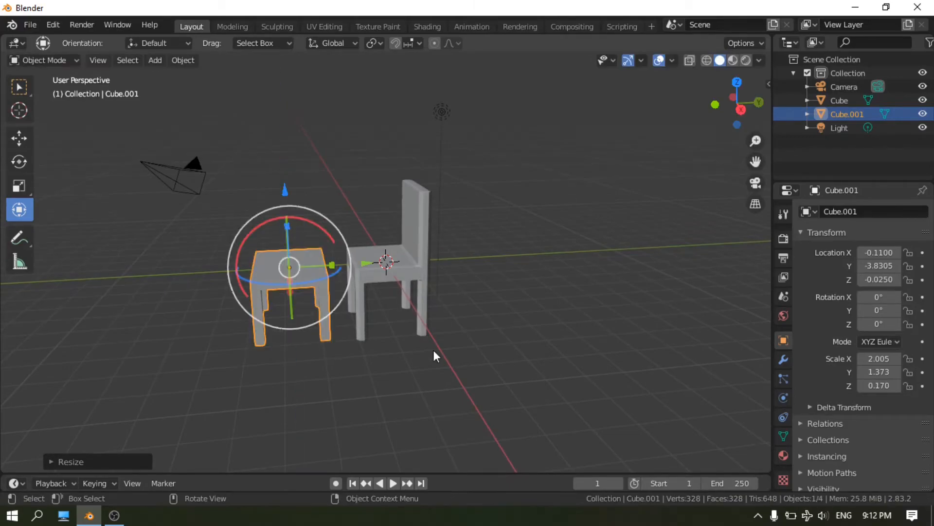
left_click(434, 350)
Bevel the table's entire mesh in Edit Mode with an offset of about 0.295 m and Vertex Only enabled.
middle_click_drag(431, 329, 461, 321)
left_click(445, 302)
key("Tab")
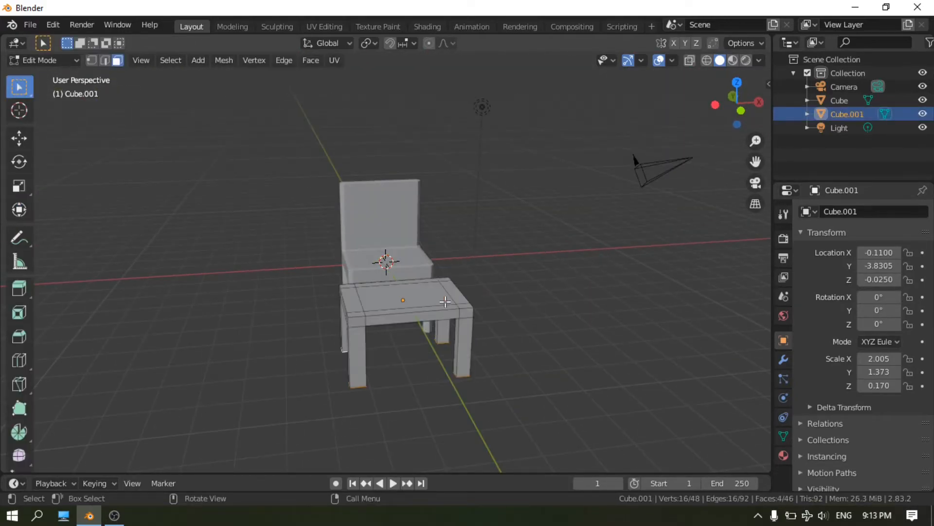
left_click(440, 302)
key("a")
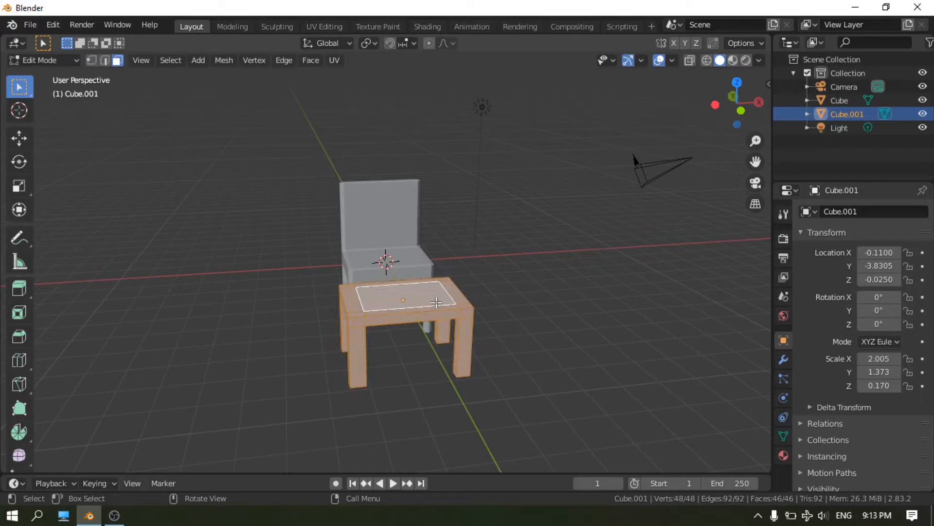
key("ctrl+b")
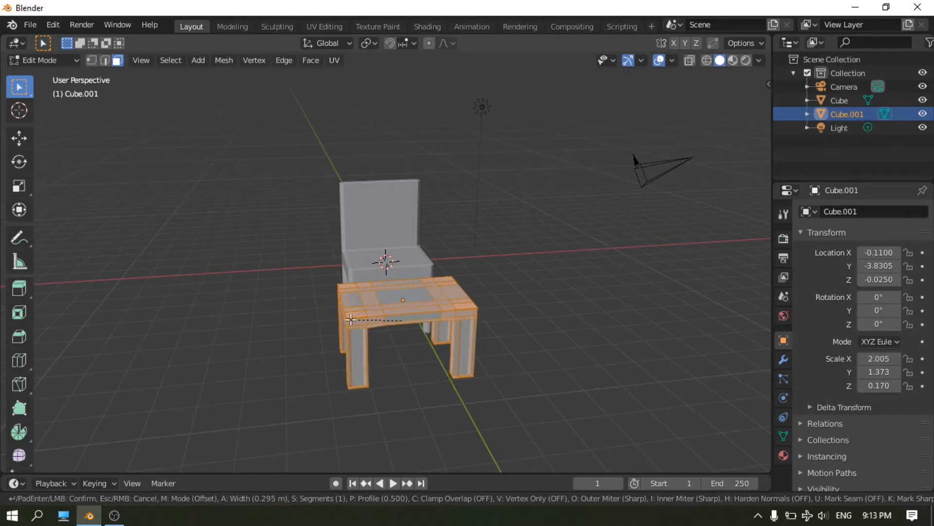
left_click(350, 320)
left_click(115, 460)
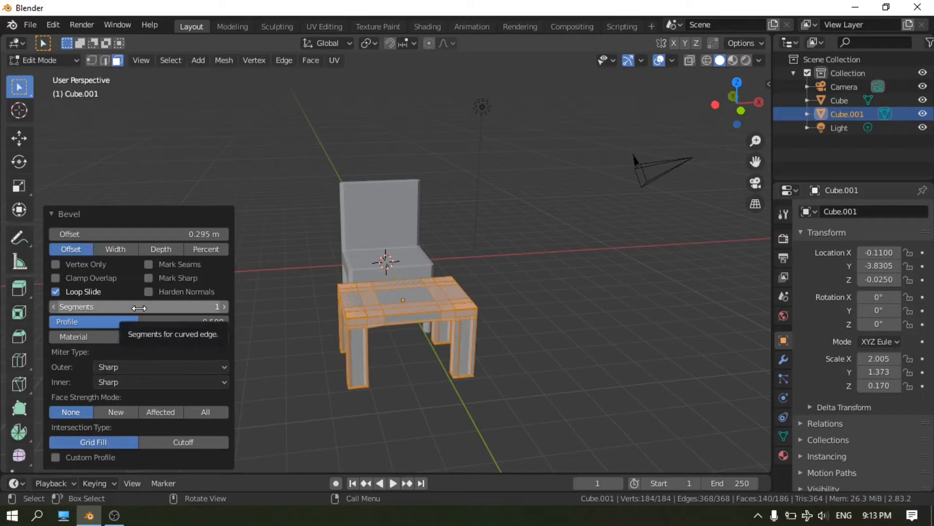
left_click(55, 264)
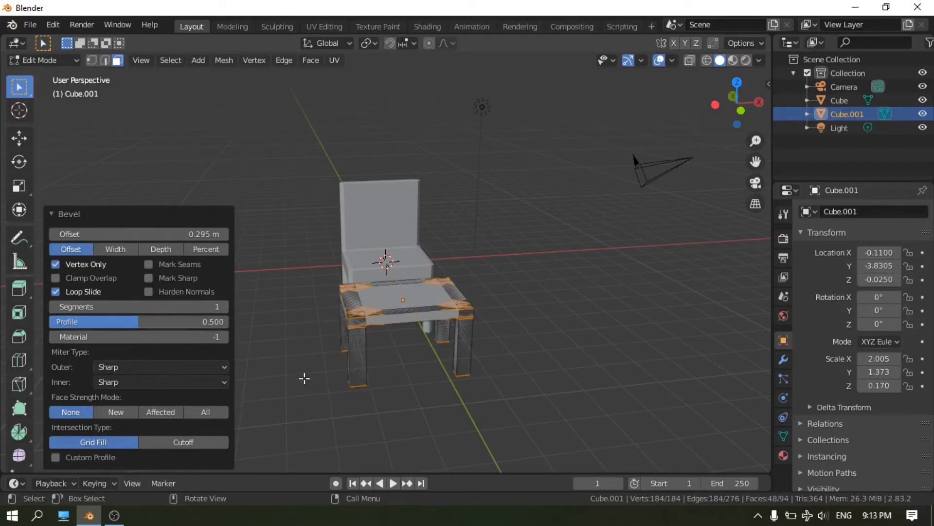
key("alt+a")
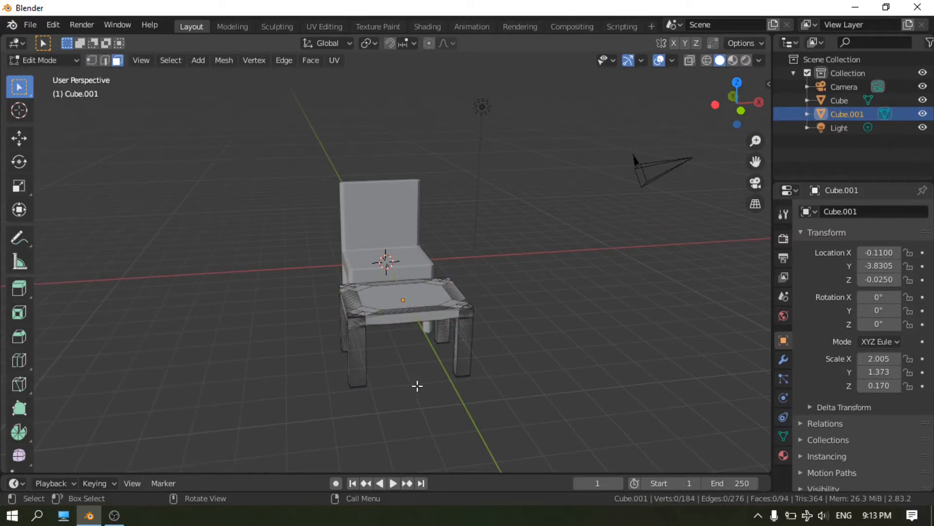
Bevel the table's entire mesh again by about 0.05 m, and return to Object Mode with nothing selected.
middle_click_drag(417, 386, 401, 454)
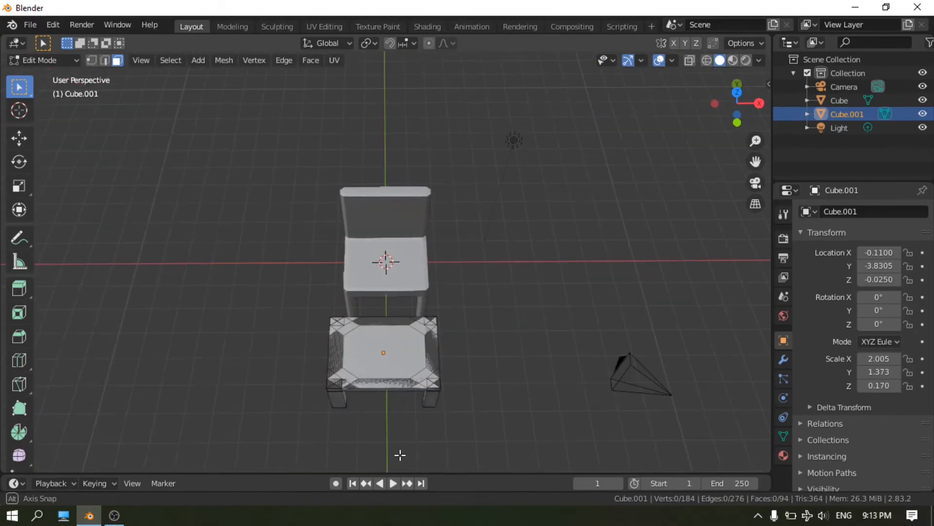
middle_click_drag(499, 410, 506, 307)
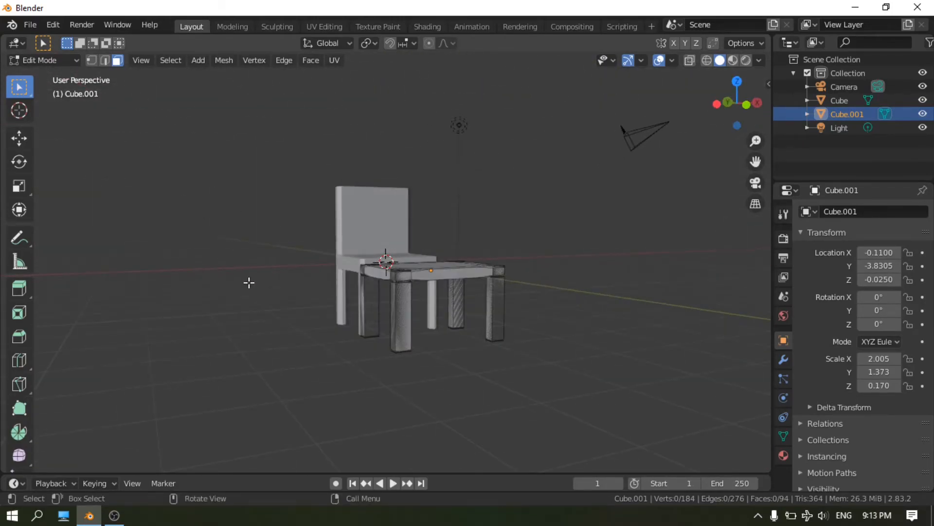
middle_click_drag(466, 357, 248, 453)
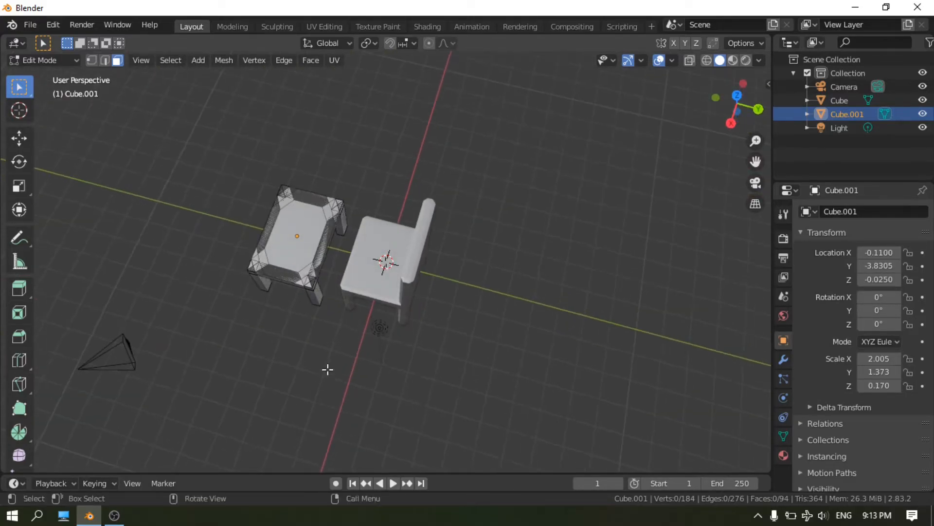
middle_click_drag(327, 370, 379, 358)
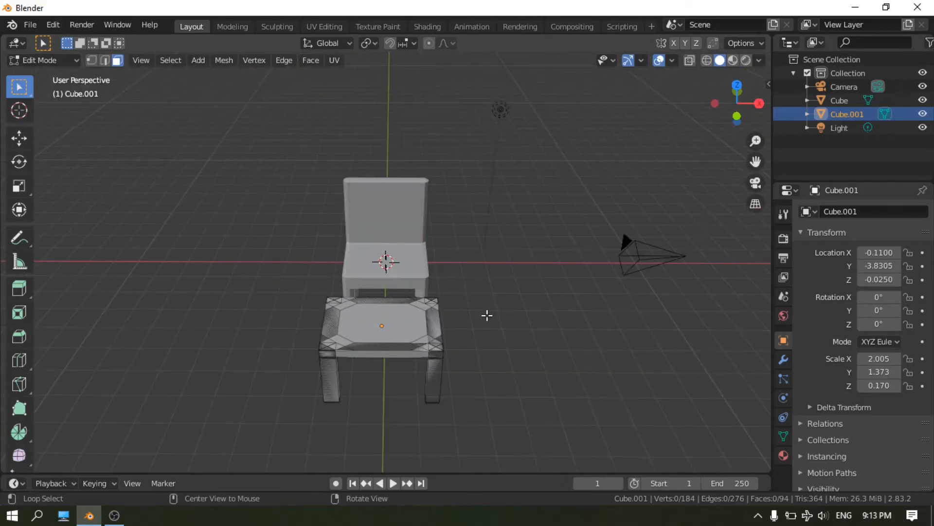
middle_click_drag(487, 316, 410, 281)
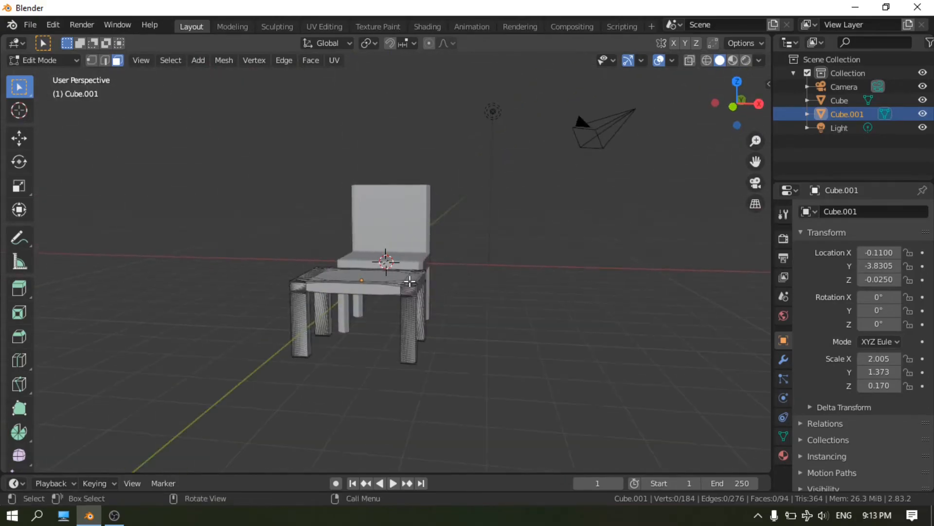
key("a")
key("ctrl+b")
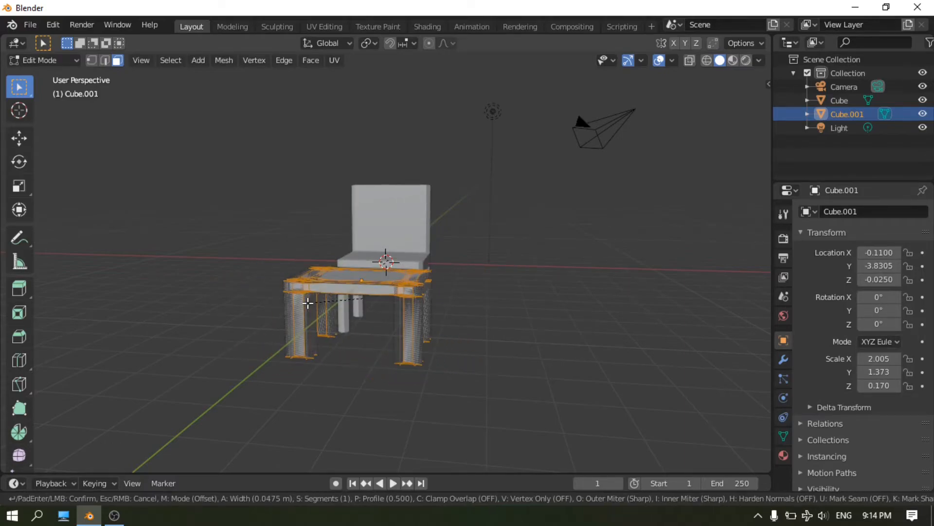
left_click(309, 302)
key("alt+a")
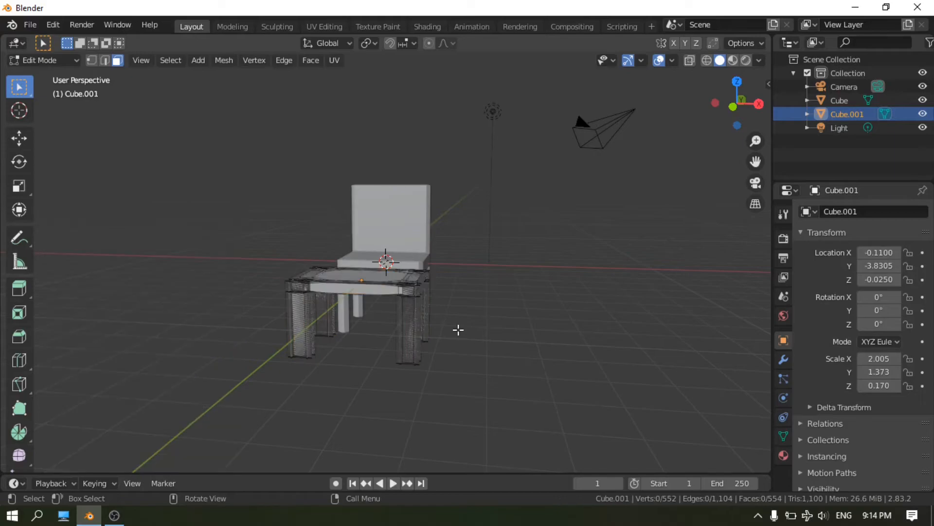
middle_click_drag(527, 326, 555, 324)
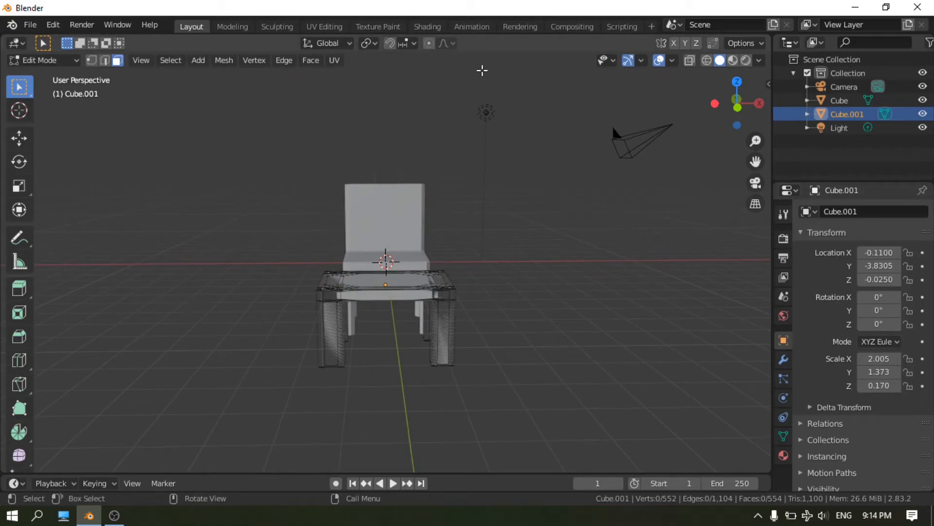
key("Tab")
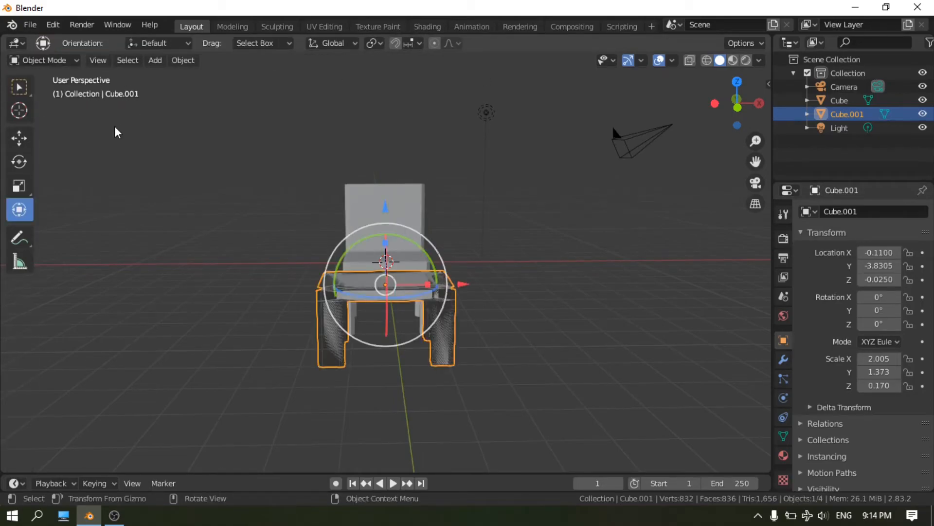
left_click(117, 132)
middle_click_drag(494, 192, 535, 261)
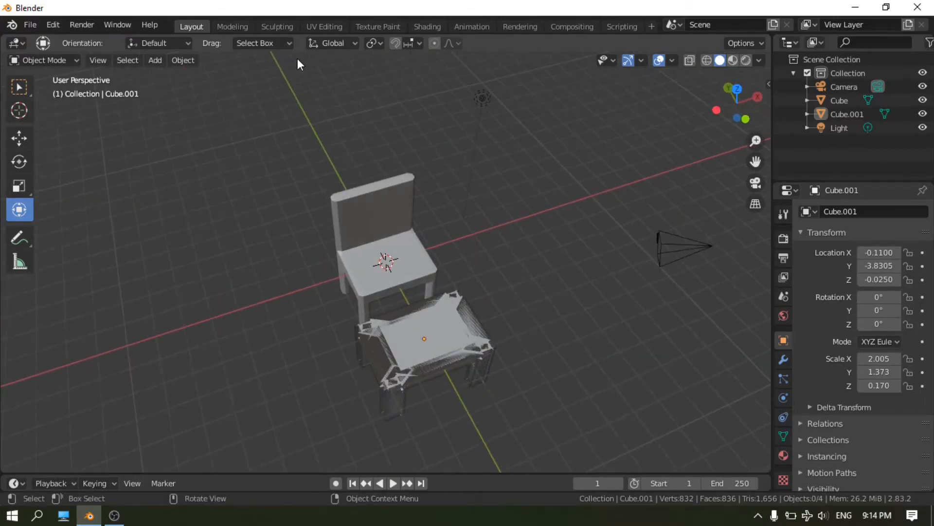
Select the chair in the Shading workspace and browse to the folder containing the wood images.
left_click(428, 26)
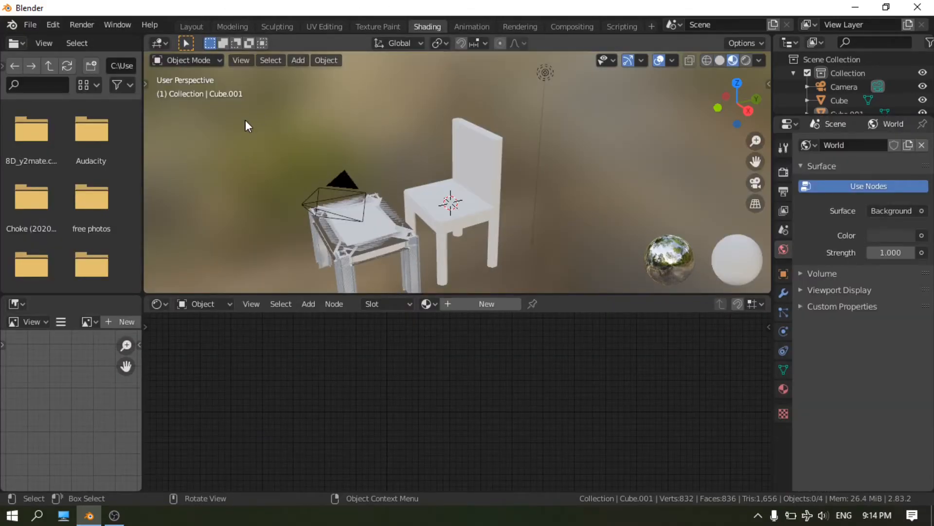
left_click(469, 142)
scroll(78, 160, "down", 3)
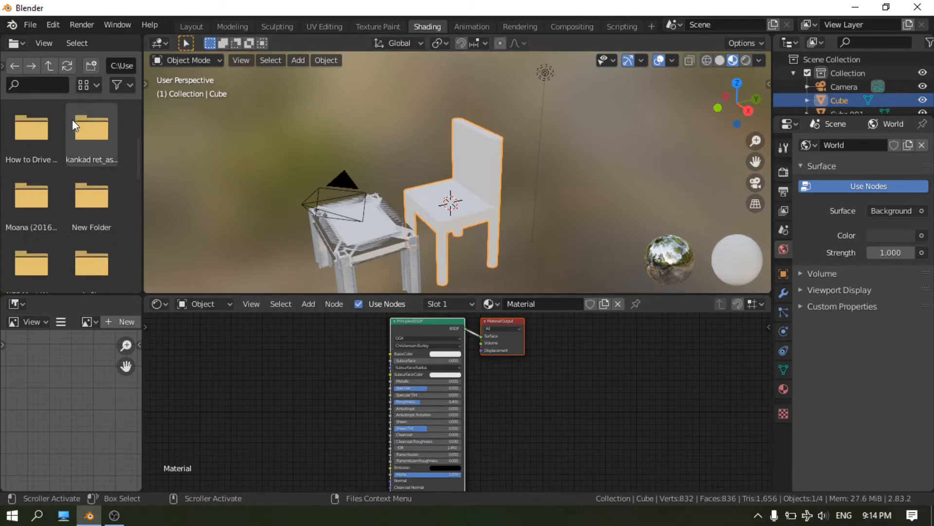
left_click(49, 66)
scroll(69, 191, "down", 6)
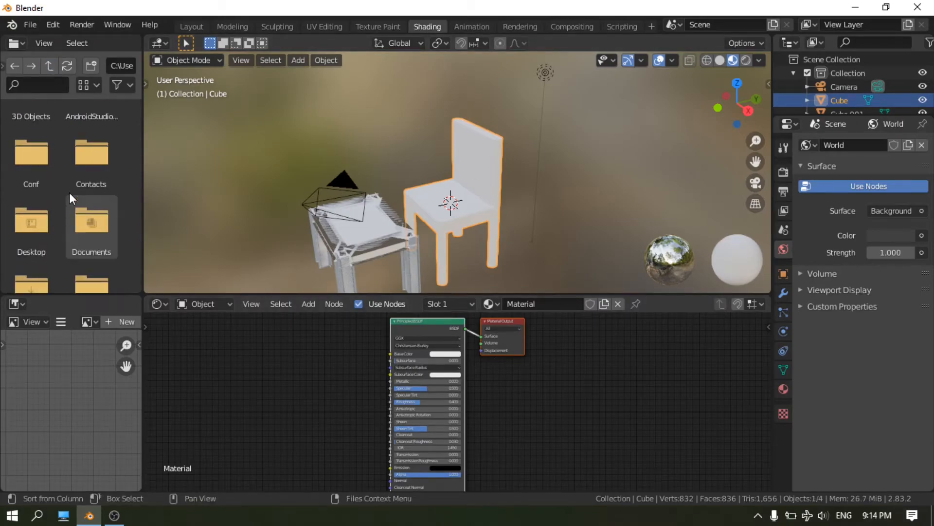
double_click(31, 214)
scroll(31, 215, "down", 6)
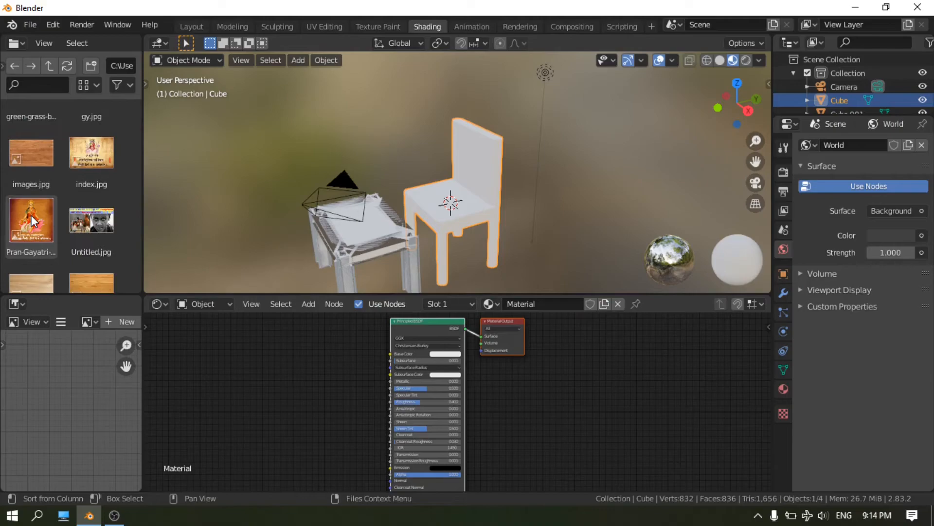
scroll(91, 270, "down", 2)
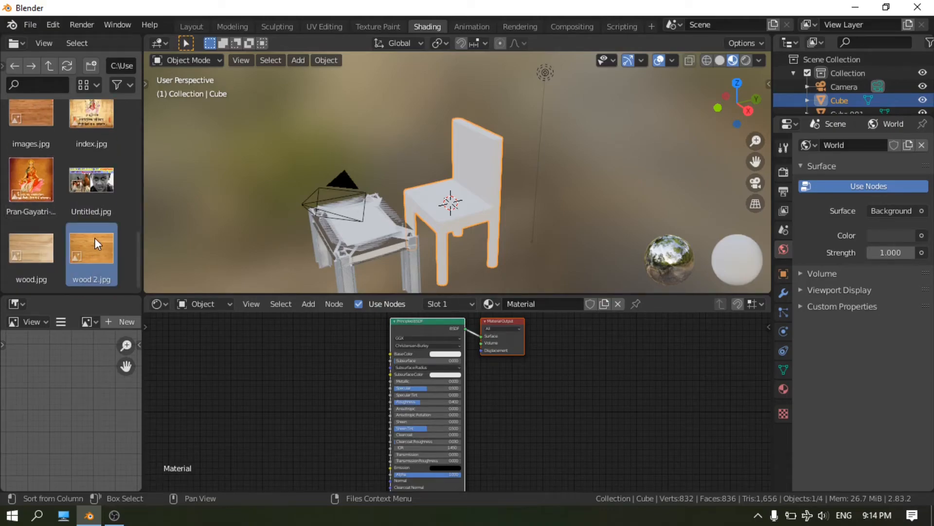
Add wood 2.jpg as an image texture for the chair's Base Color, and display the viewport in Rendered shading.
left_click_drag(95, 237, 256, 377)
left_click_drag(322, 384, 389, 354)
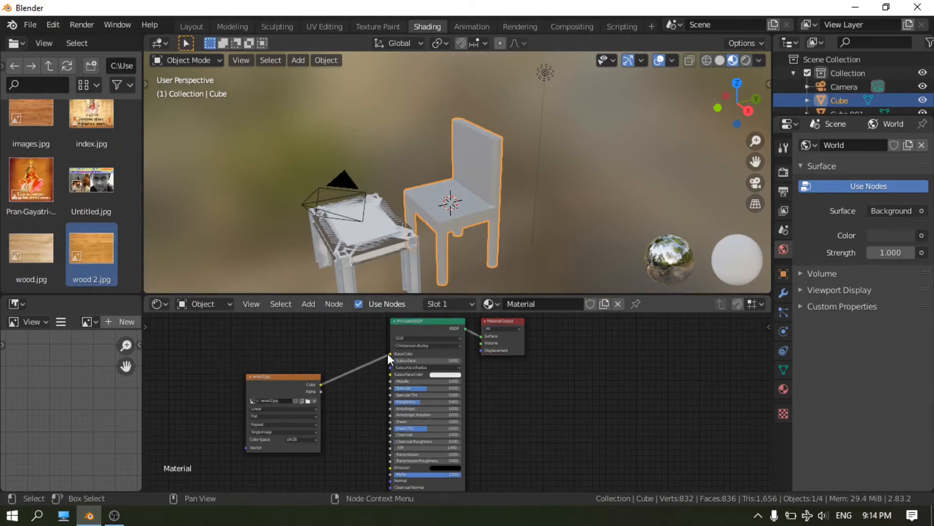
left_click(747, 60)
left_click(651, 141)
Select the table and create a new material for it.
left_click(400, 237)
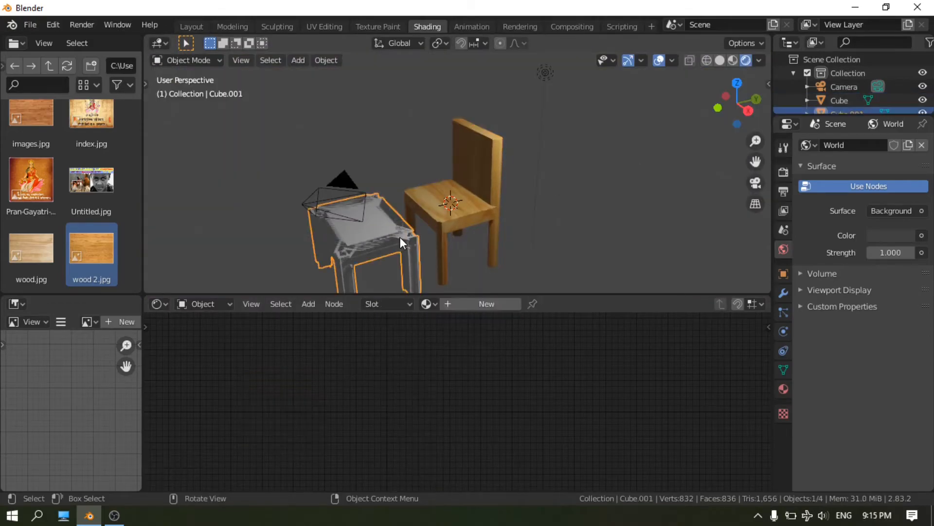
key("a")
left_click(389, 235)
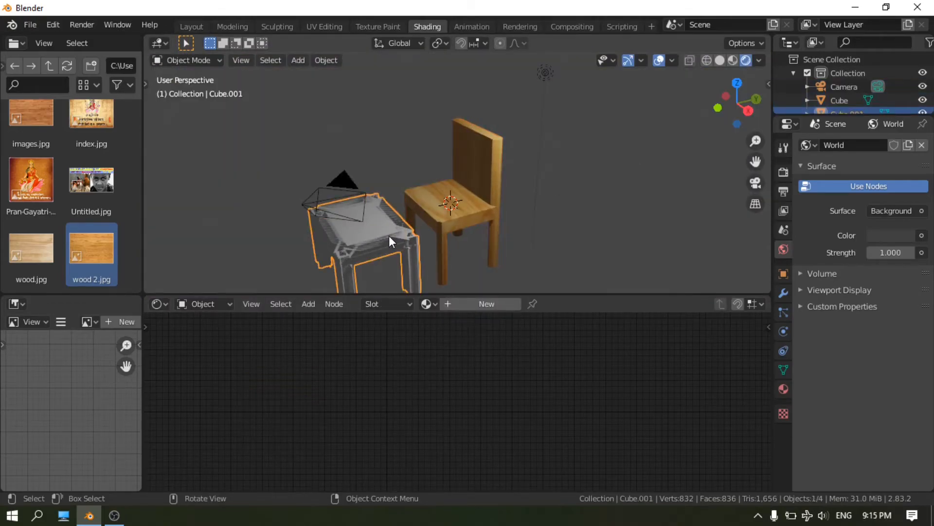
left_click(480, 305)
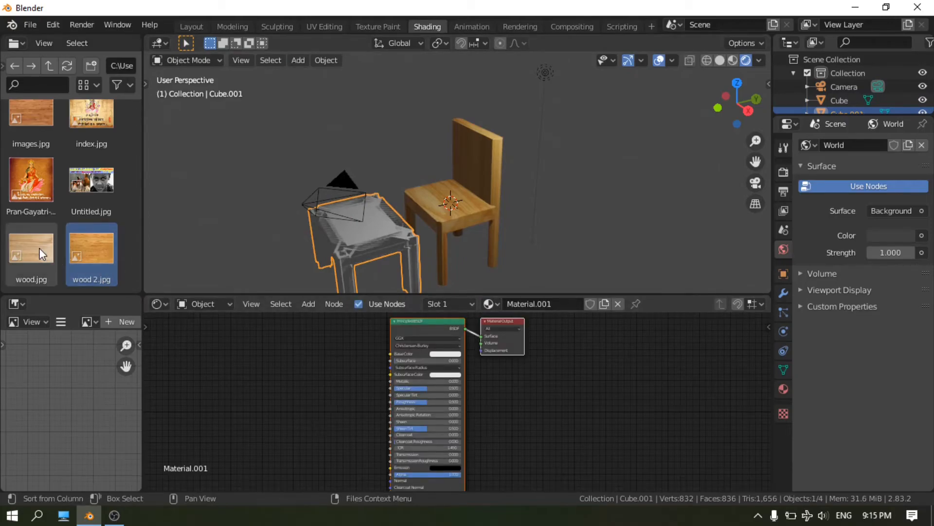
Add wood.jpg as an image texture and connect its color to the Base Color of the table's material.
left_click_drag(39, 247, 233, 403)
left_click_drag(298, 411, 390, 354)
left_click(623, 183)
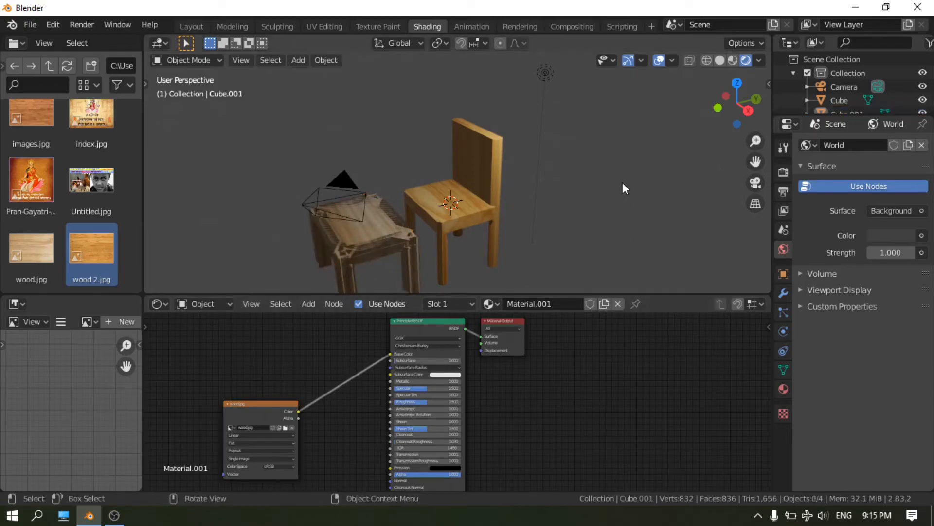
middle_click_drag(623, 183, 563, 212)
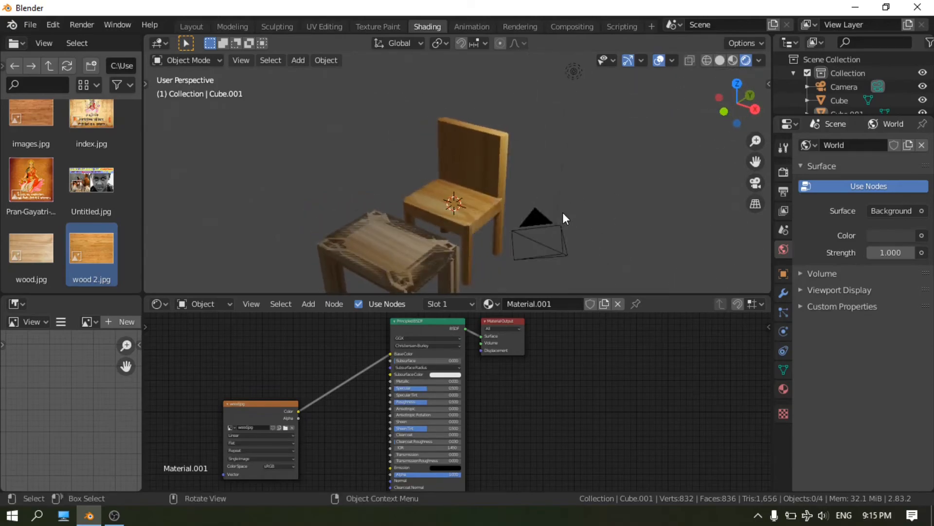
middle_click_drag(639, 200, 541, 191)
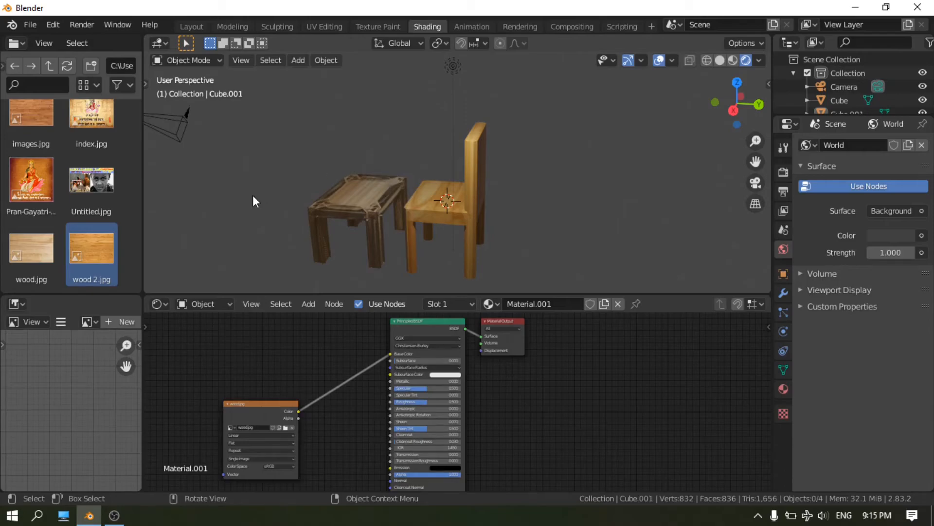
Switch to the Layout workspace and display its viewport in Rendered shading with no object selected.
left_click(384, 194)
left_click(422, 204)
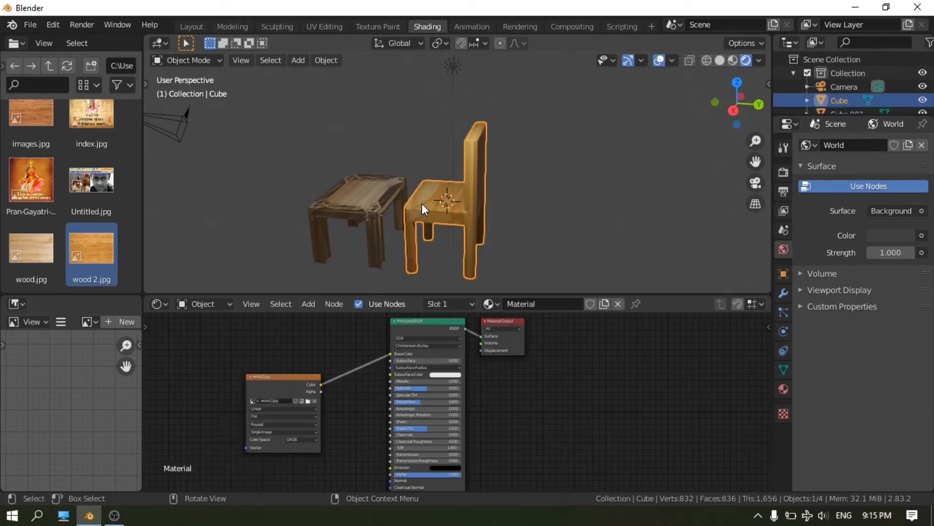
left_click(354, 198)
left_click(196, 29)
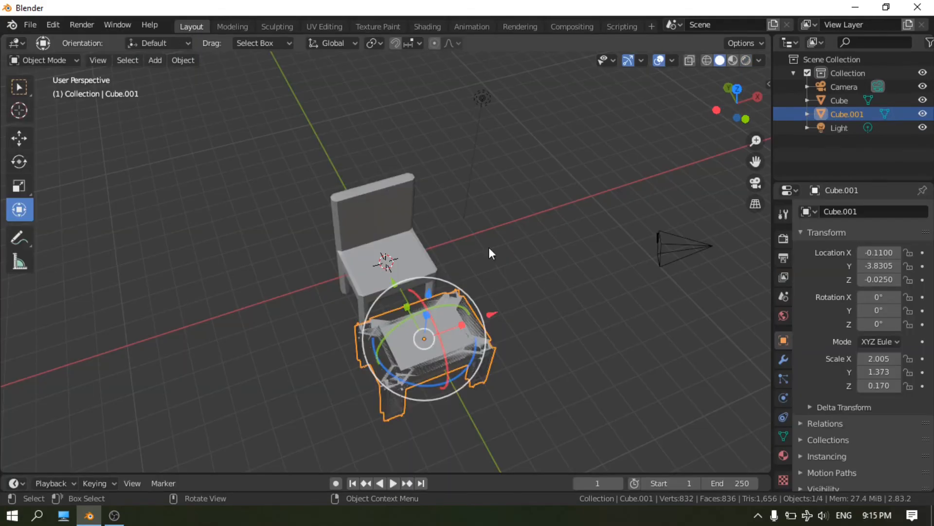
left_click(566, 282)
left_click(746, 60)
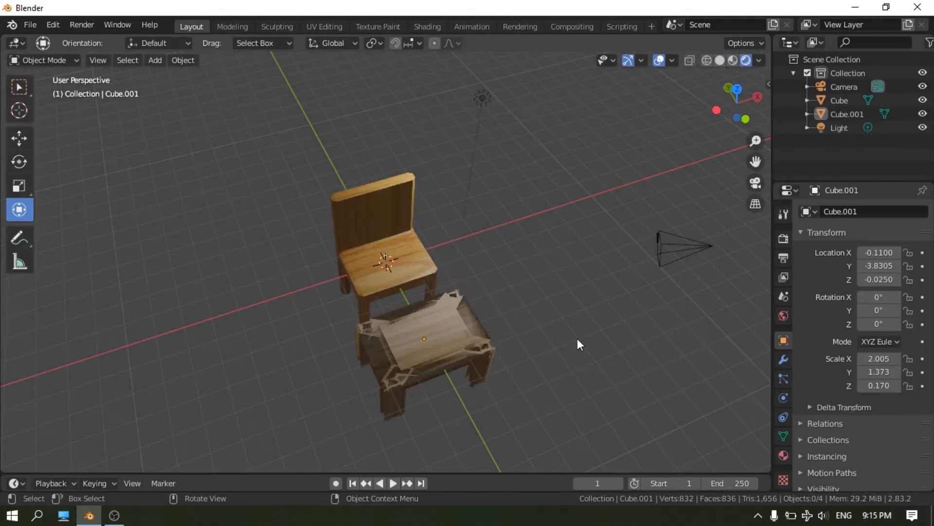
Try to bevel the table's entire mesh in Edit Mode with a 0 m offset, and deselect the mesh.
mouse_move(577, 337)
left_mouse_down("alt")
mouse_move(426, 266)
mouse_move(399, 331)
left_mouse_up("alt")
middle_click_drag(399, 332, 527, 301)
left_click(413, 328)
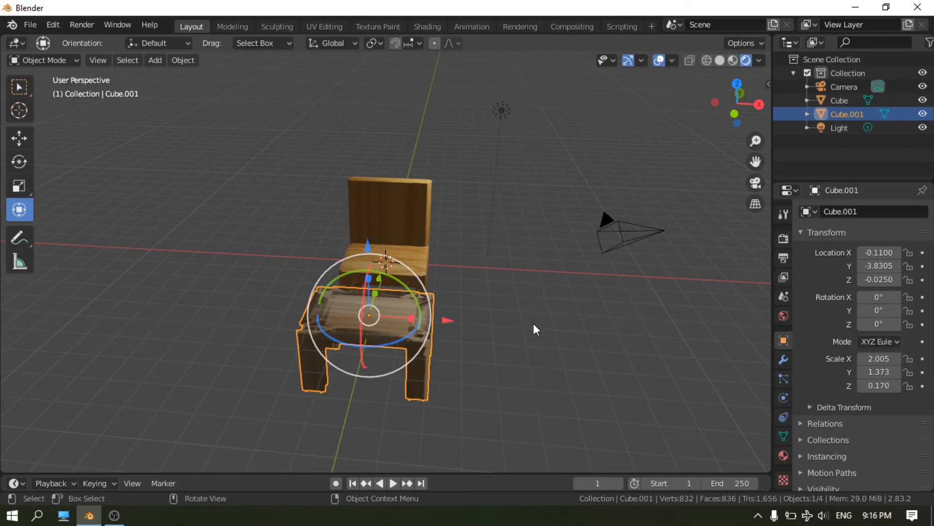
key("Tab")
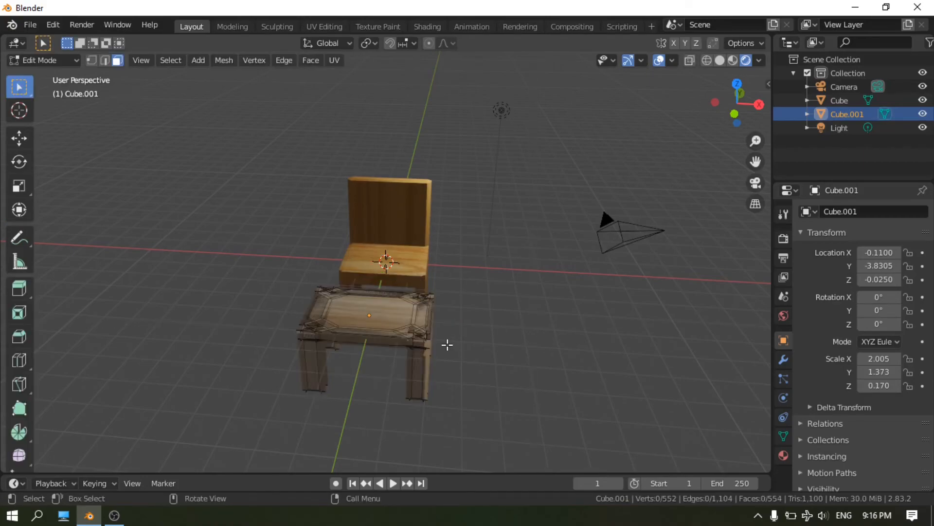
left_click(399, 344)
key("a")
key("ctrl+b")
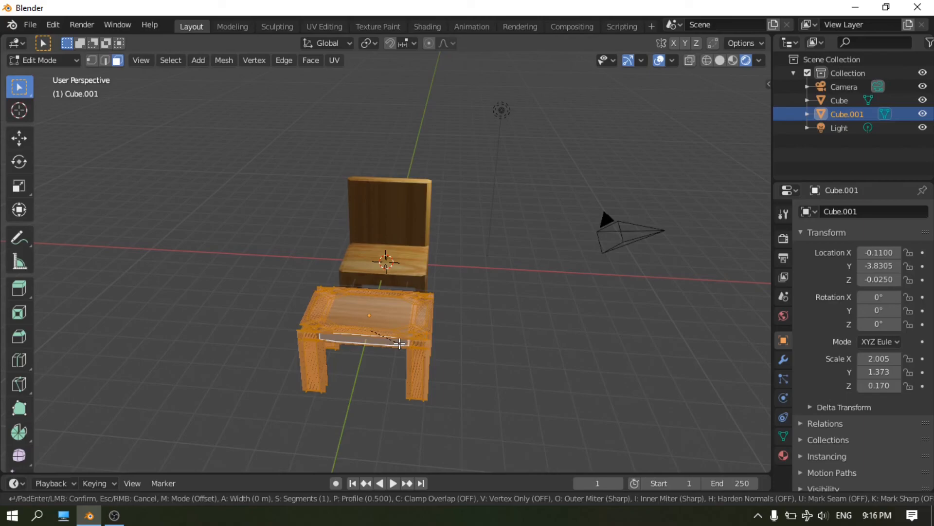
left_click(399, 343)
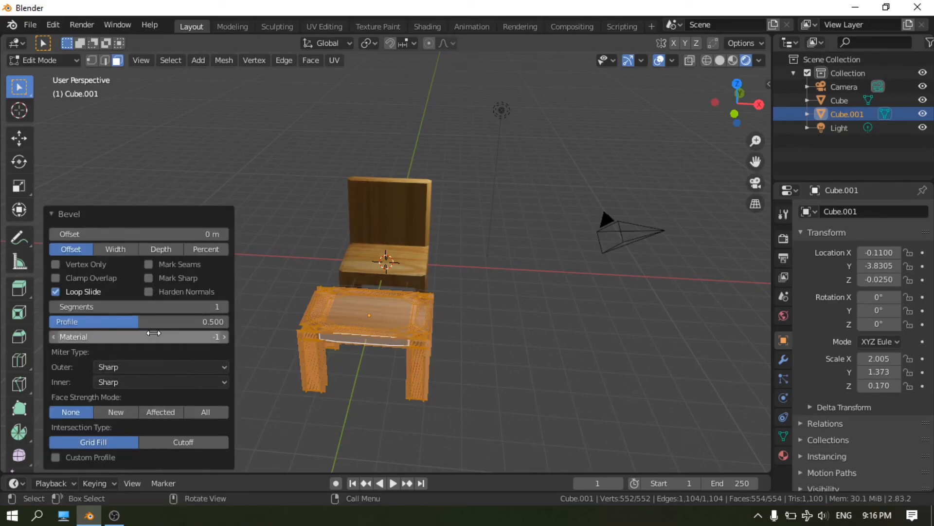
left_click(155, 337)
key("Return")
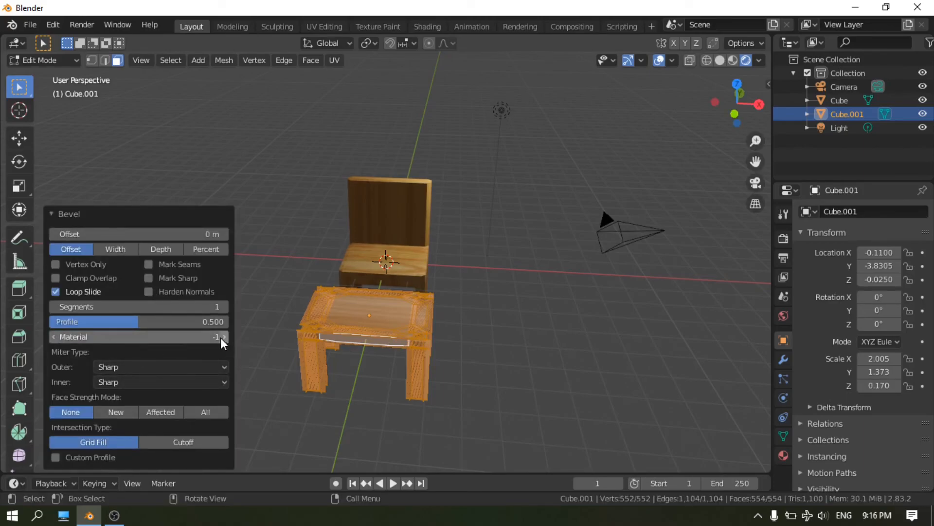
left_click(608, 291)
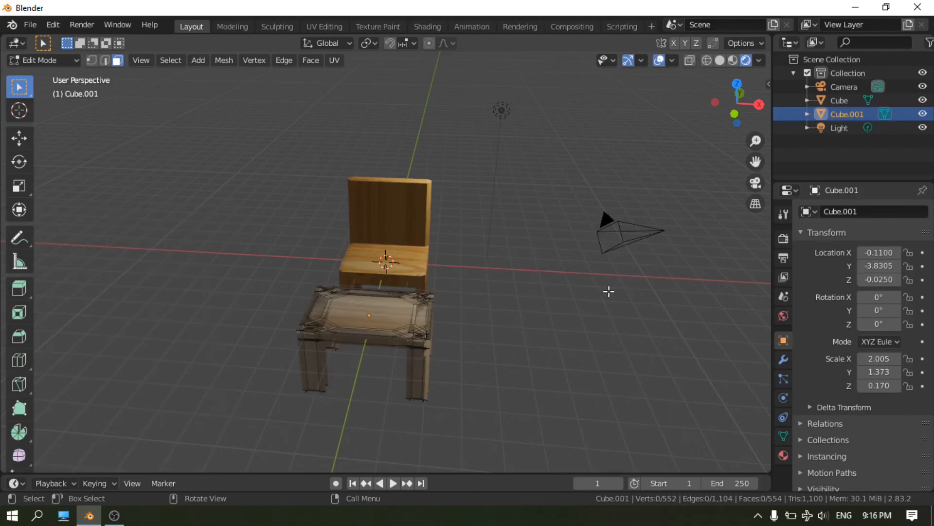
Replace the table's material with the chair's existing wood 2.jpg material, named Material.
left_click(839, 211)
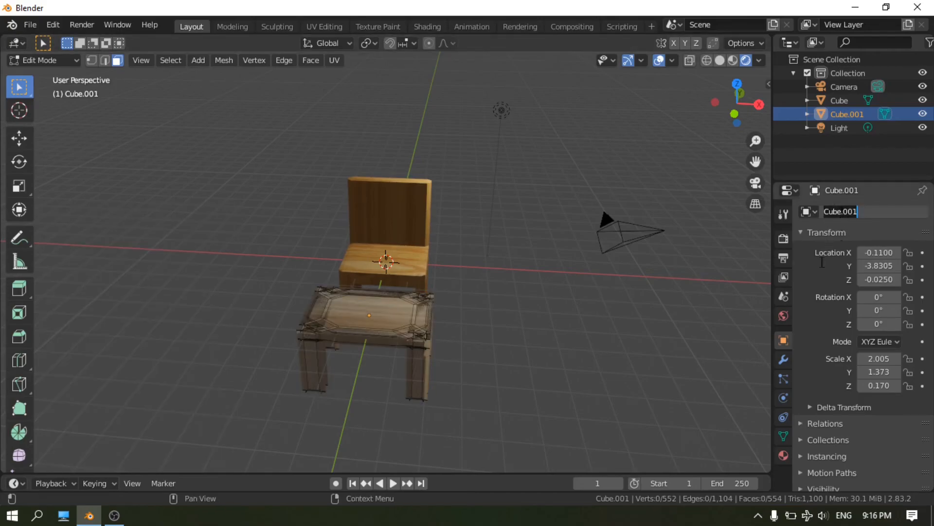
left_click(781, 458)
left_click(782, 459)
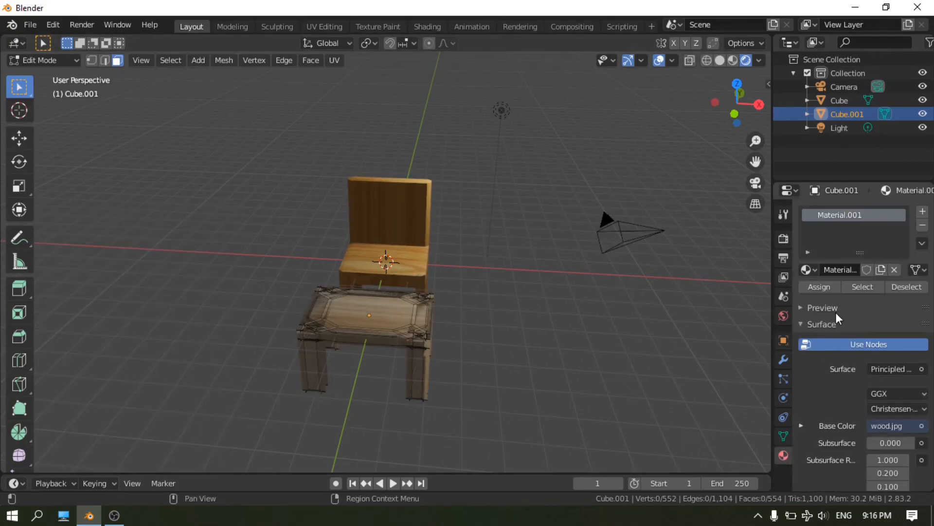
left_click(816, 272)
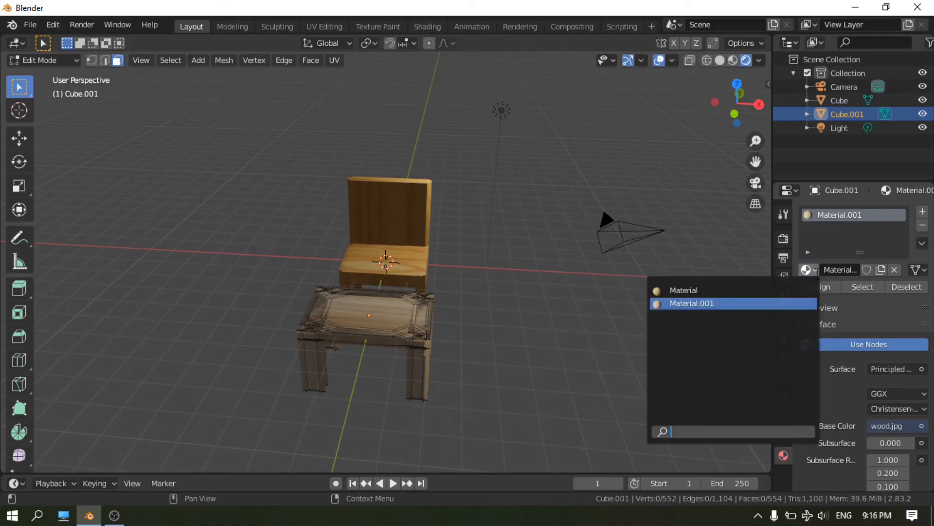
left_click(765, 291)
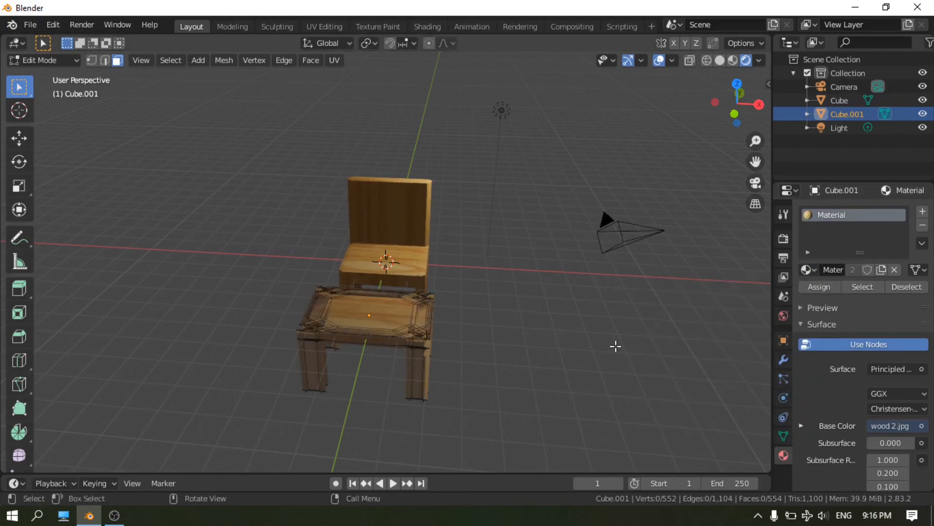
middle_click_drag(615, 346, 598, 375)
middle_click_drag(579, 244, 620, 242)
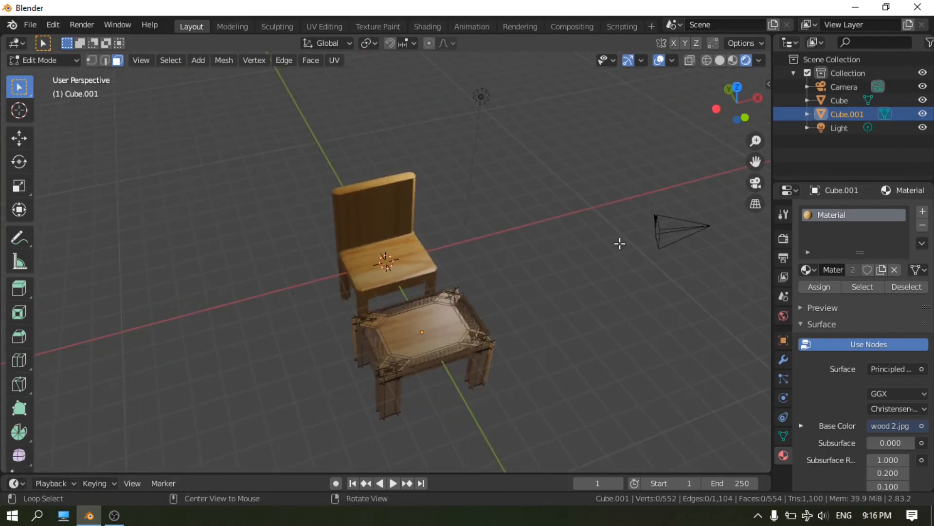
scroll(457, 259, "up", 5)
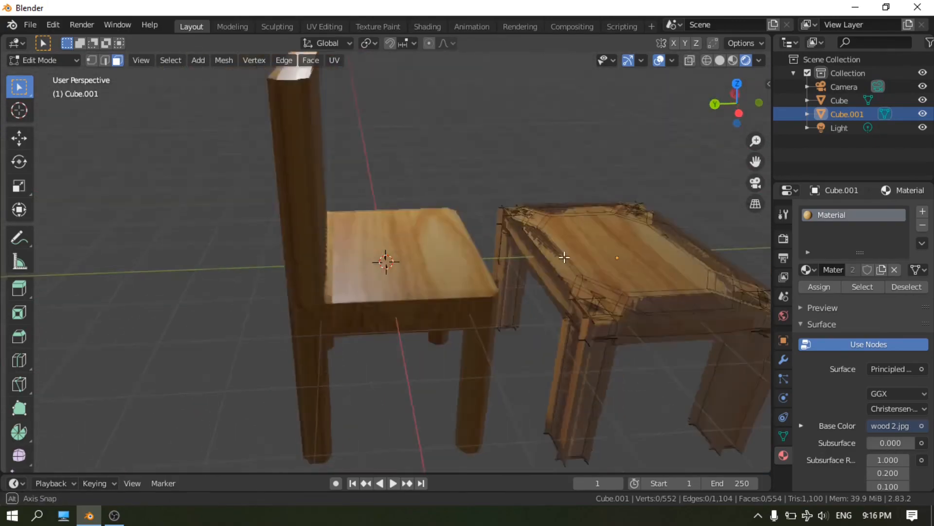